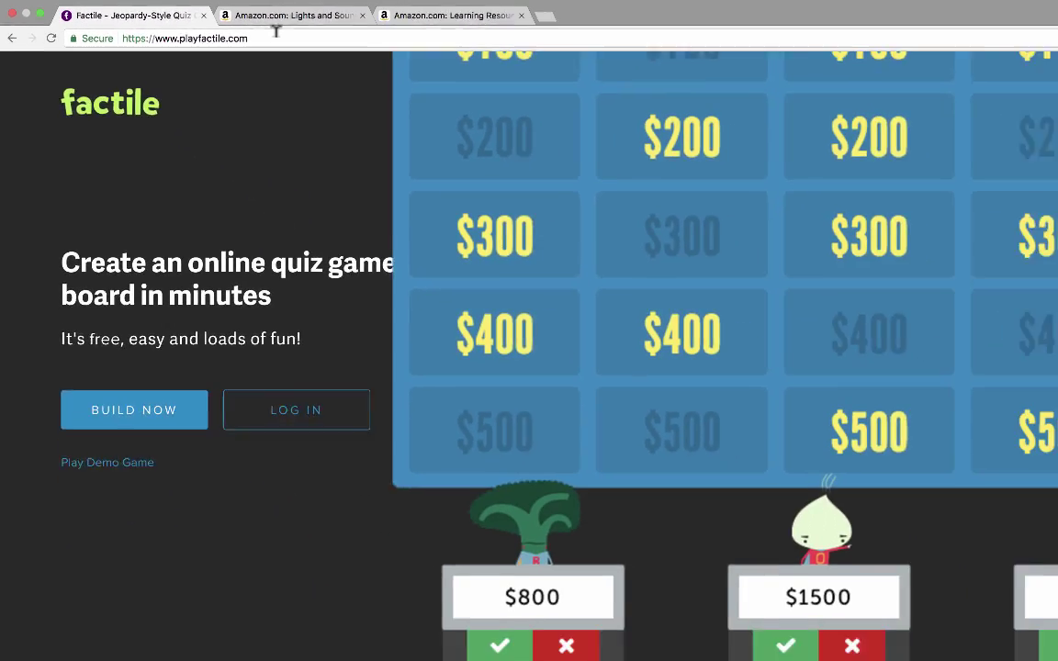
Look over the Factile home page, then open the log-in page and go to account sign-up.
scroll(606, 484, "down", 4)
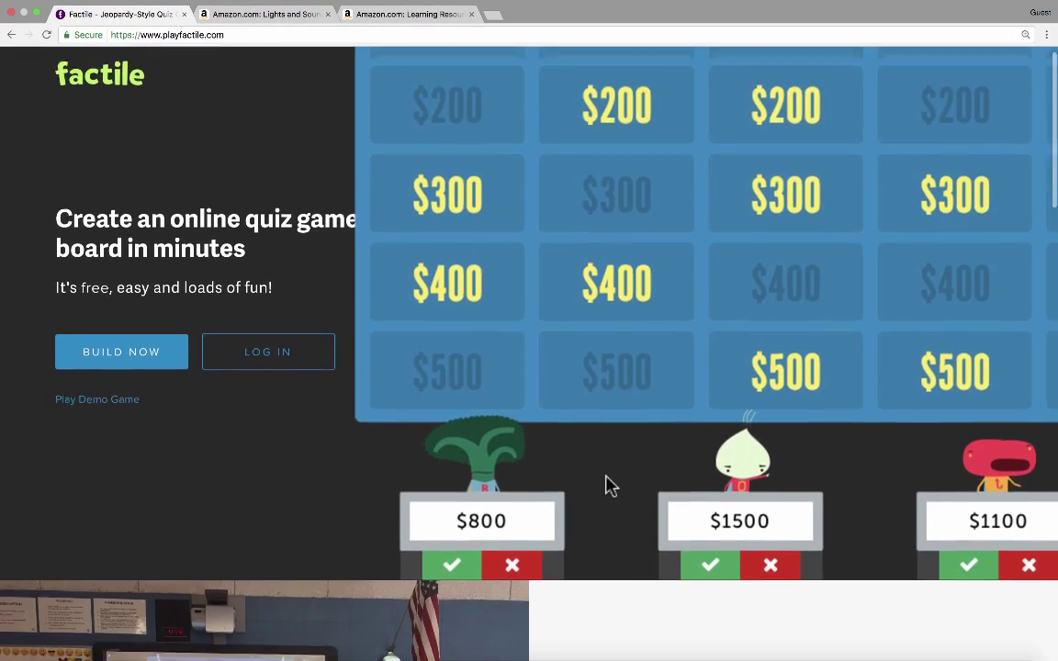
scroll(608, 484, "down", 5)
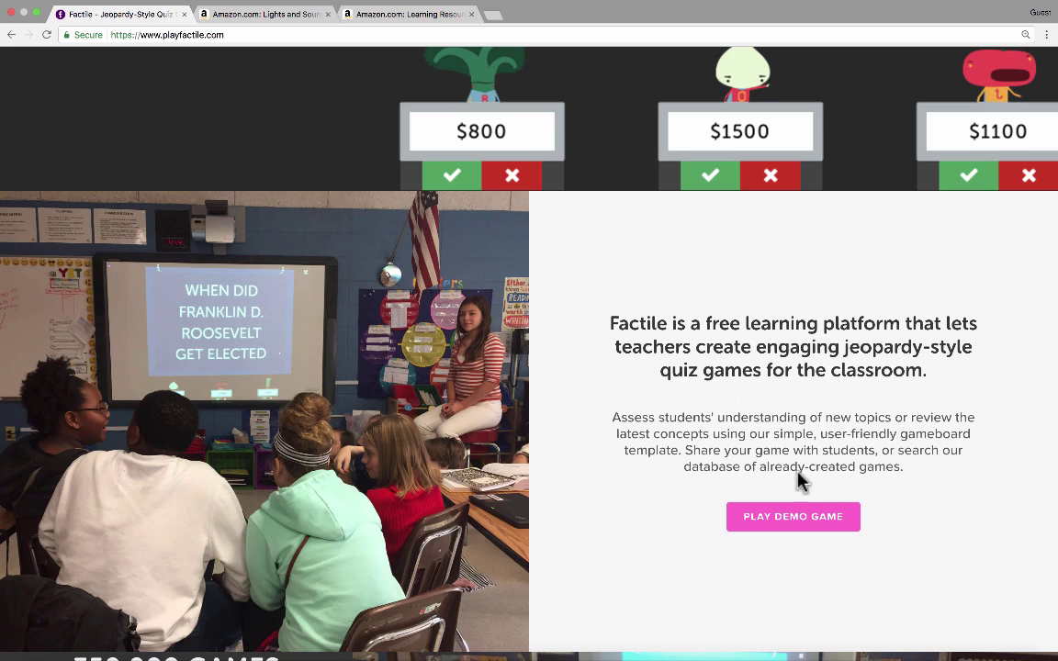
scroll(768, 503, "up", 9)
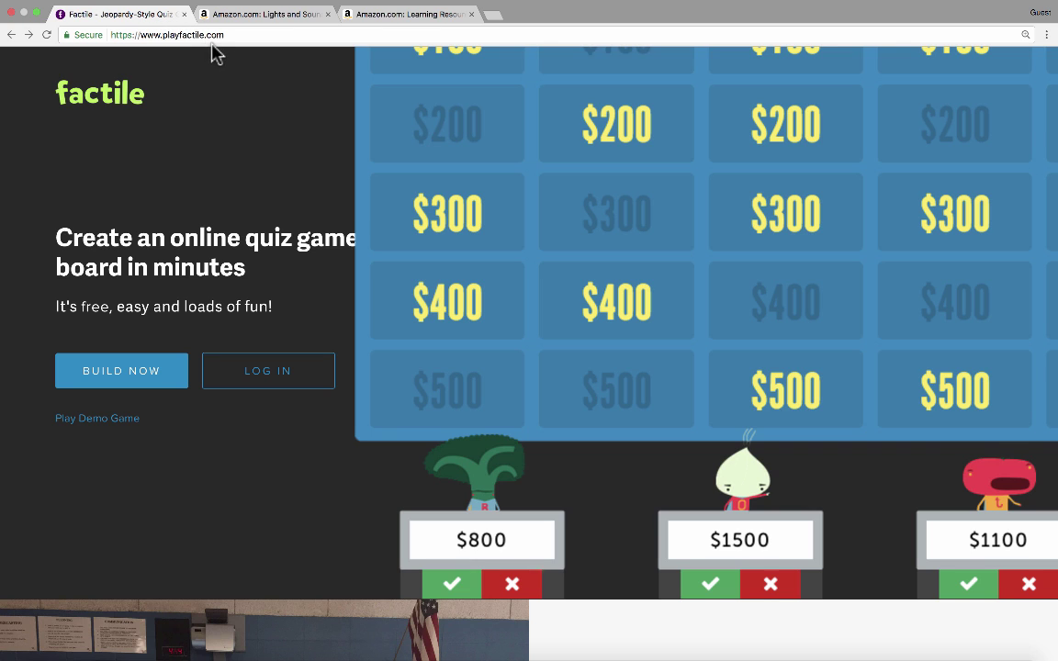
left_click(274, 385)
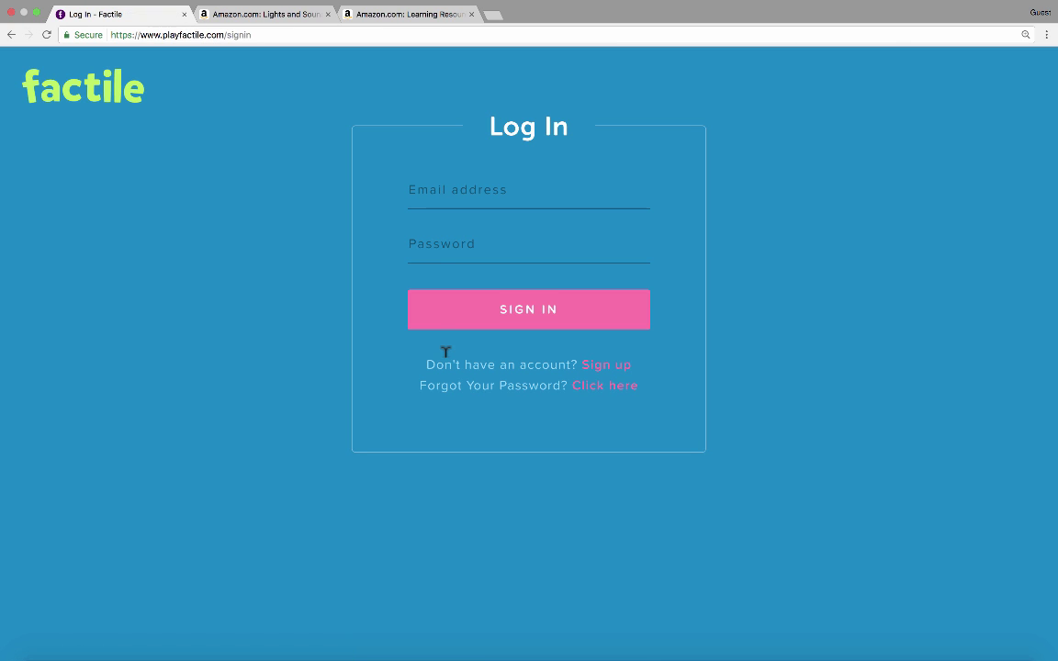
left_click(600, 370)
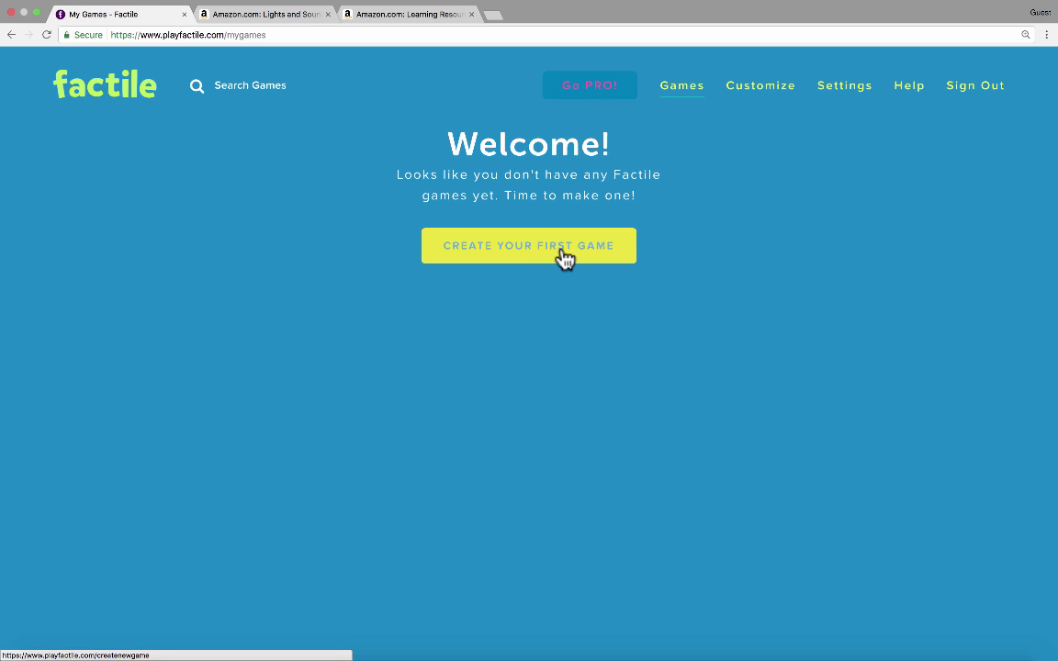
Create the first game and save it under the custom URL losanimales123.
left_click(564, 258)
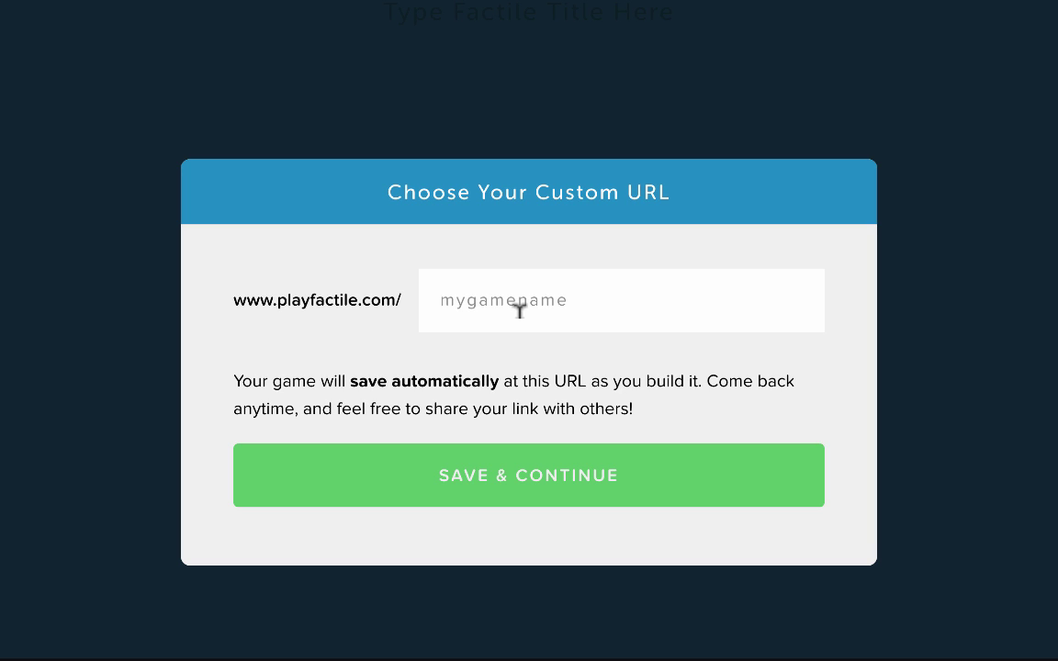
type("losanimales")
left_click(562, 476)
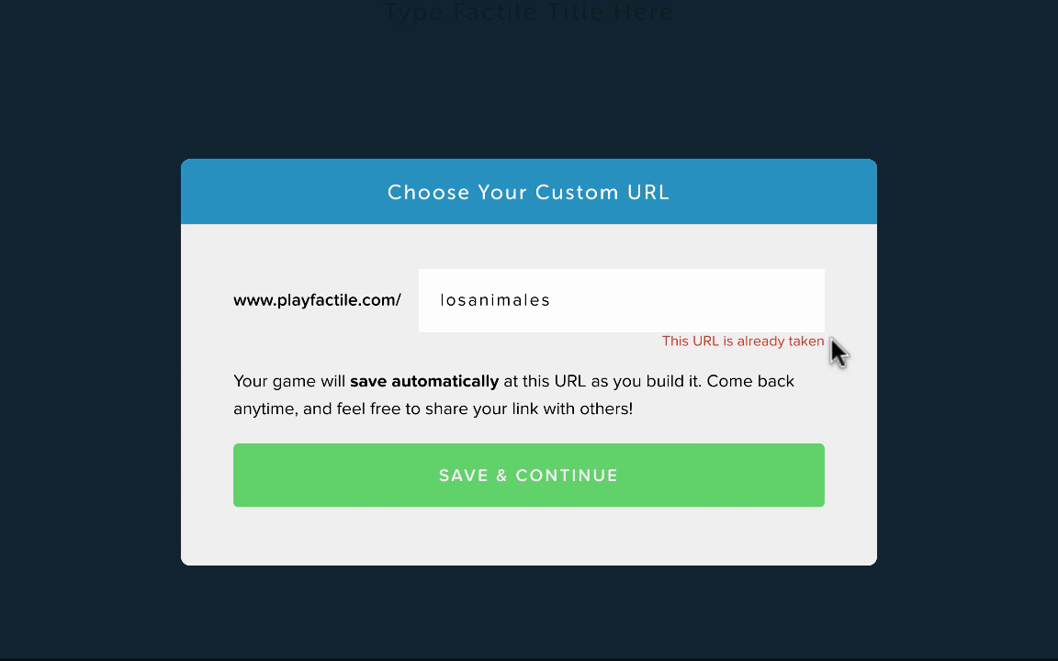
left_click(641, 309)
type("123")
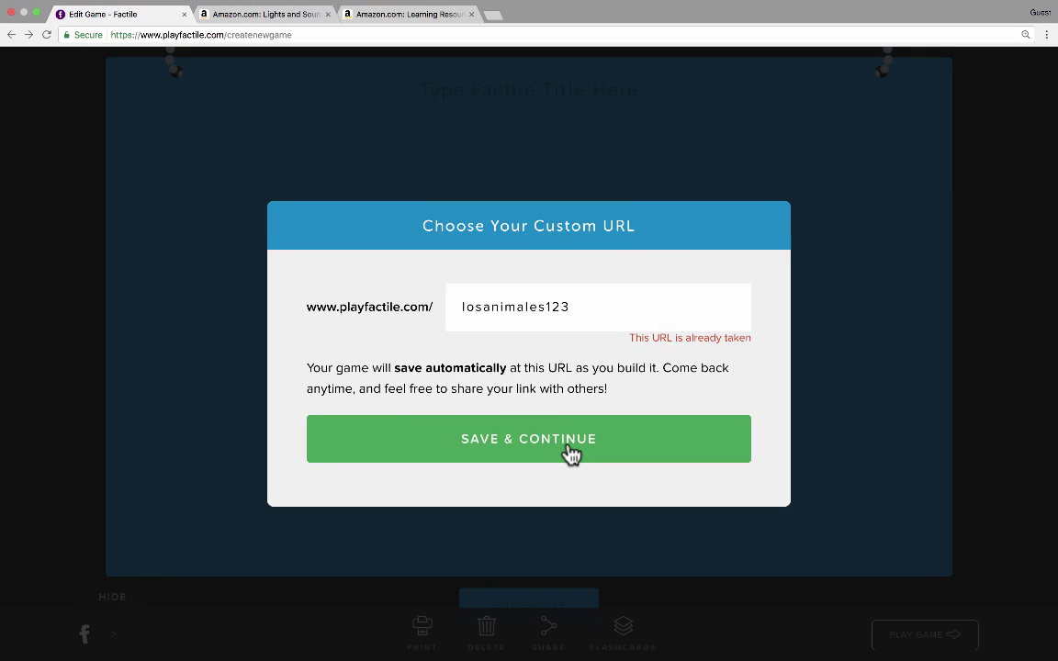
left_click(570, 451)
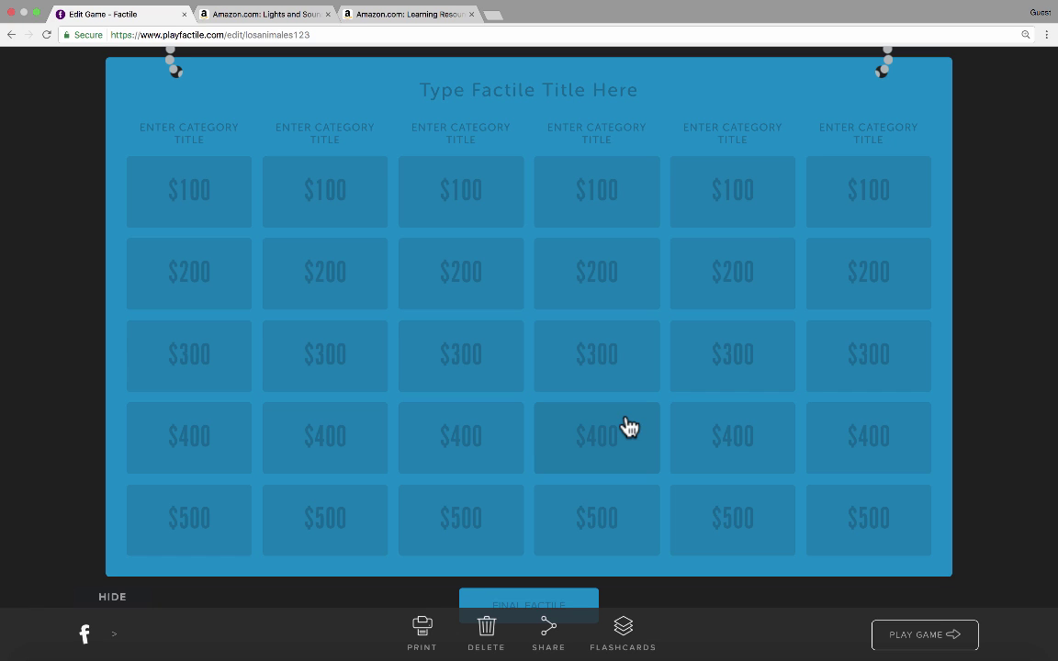
Title the game board "Los Animales".
left_click(529, 88)
type("Los Ani")
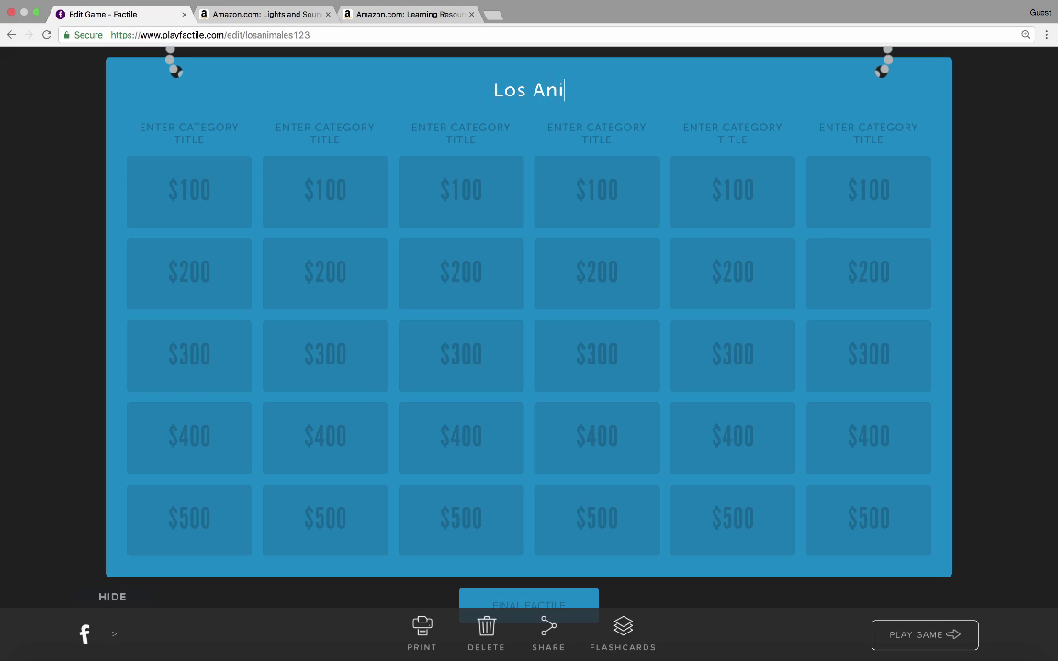
type("males")
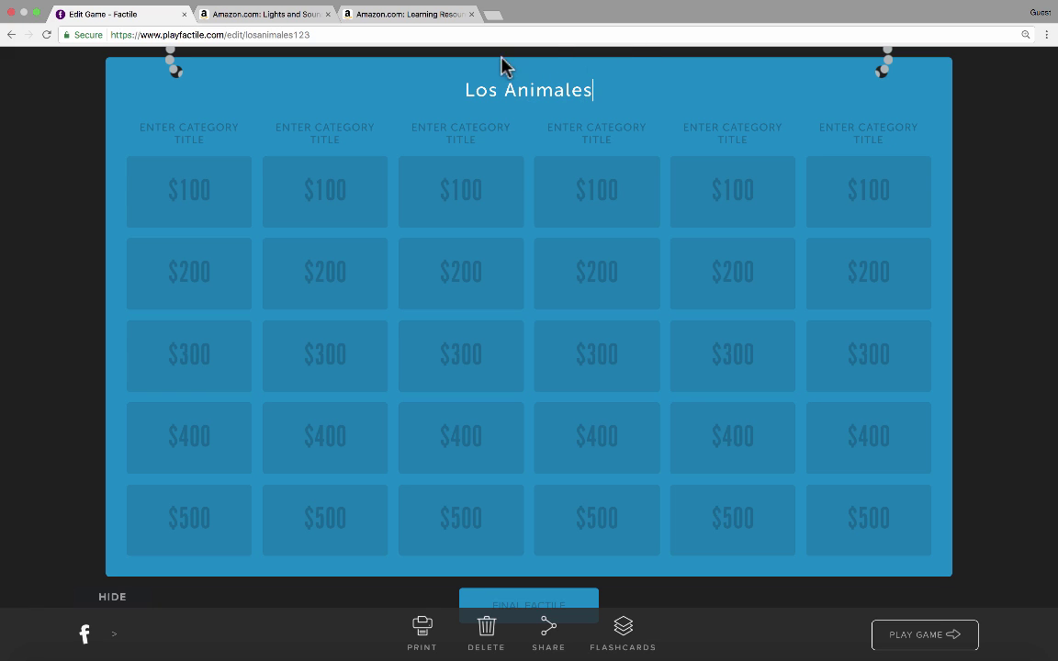
left_click(280, 30)
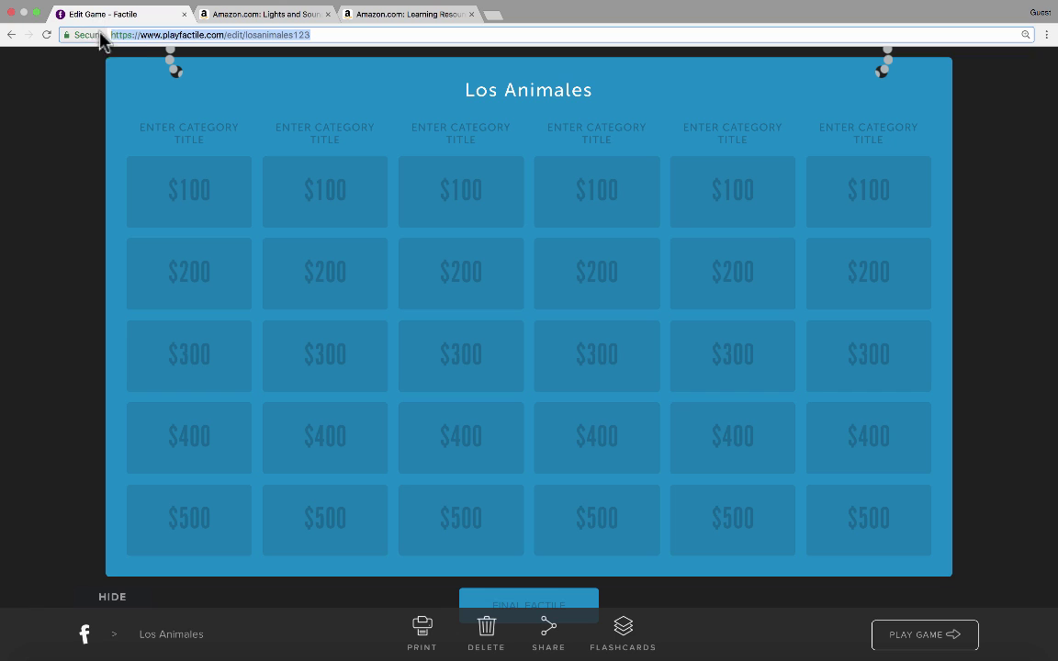
left_click_drag(460, 88, 595, 92)
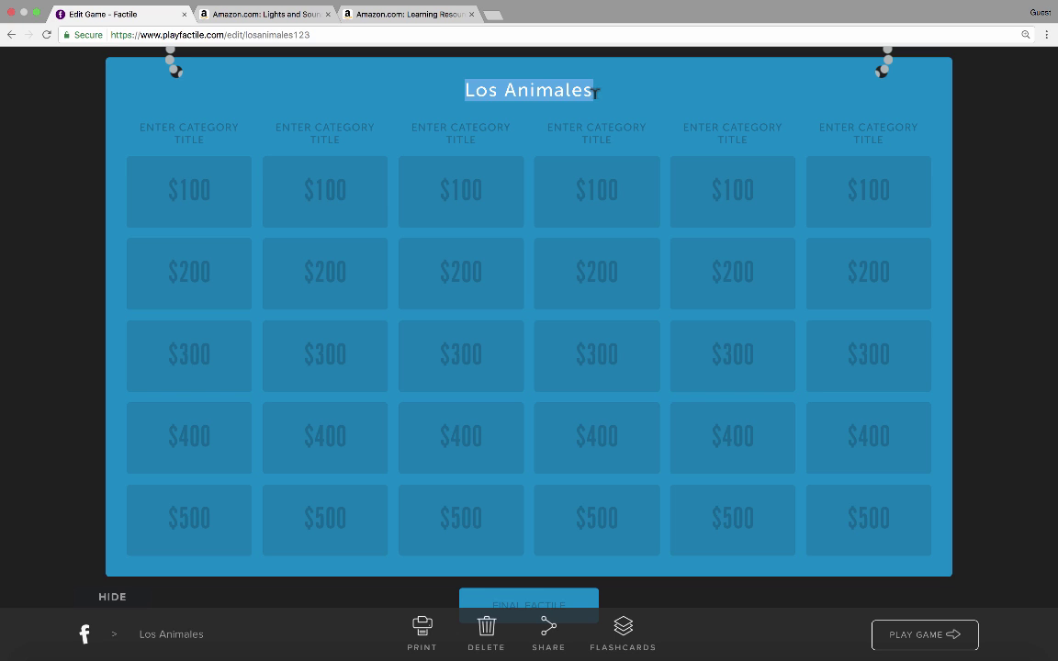
Name the six category columns MAMMALS, REPTILES, AMPHIBIANS, BIRDS, FISH and MISC.
left_click(181, 120)
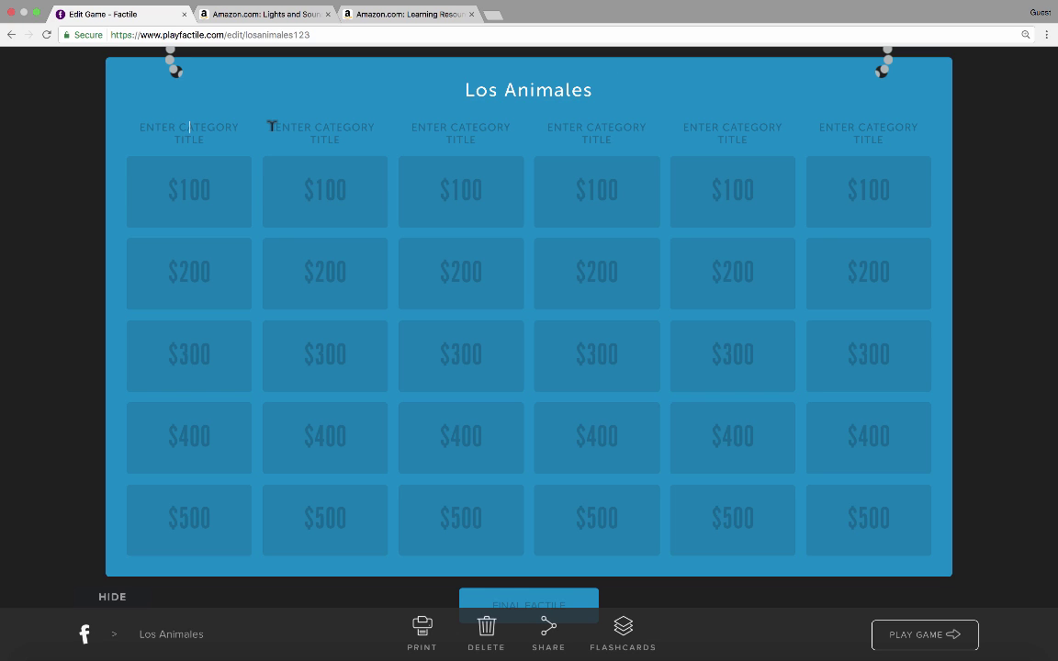
type("MAMMALS")
key("Tab")
type("REPTILES")
key("Tab")
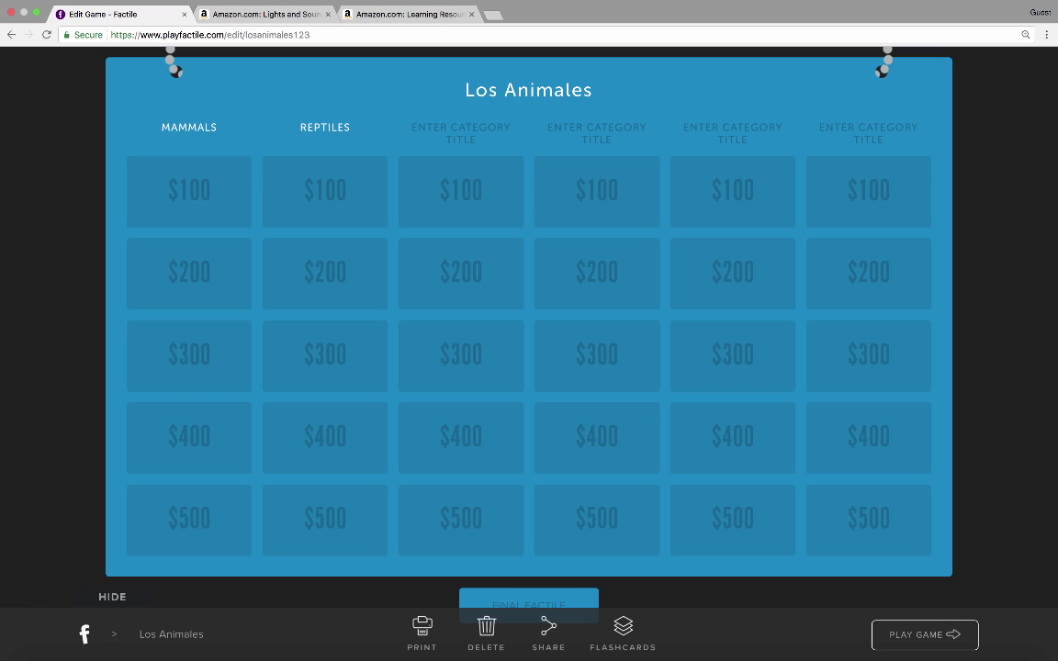
type("AMPHIBIANS")
type("BIRDS")
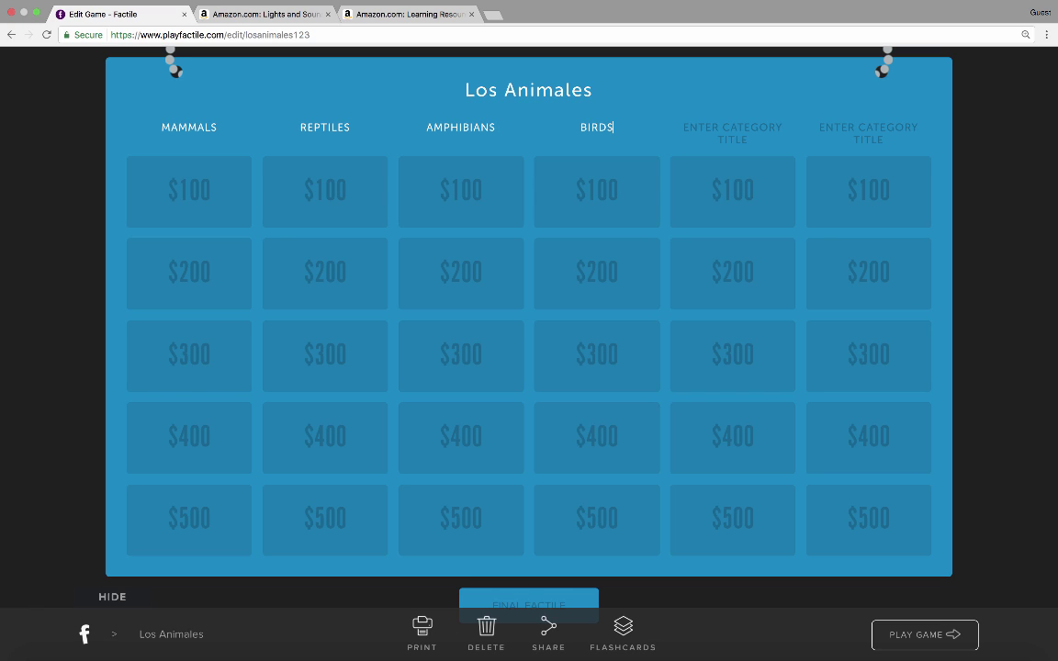
key("Tab")
type("FISH")
key("Tab")
type("MISC")
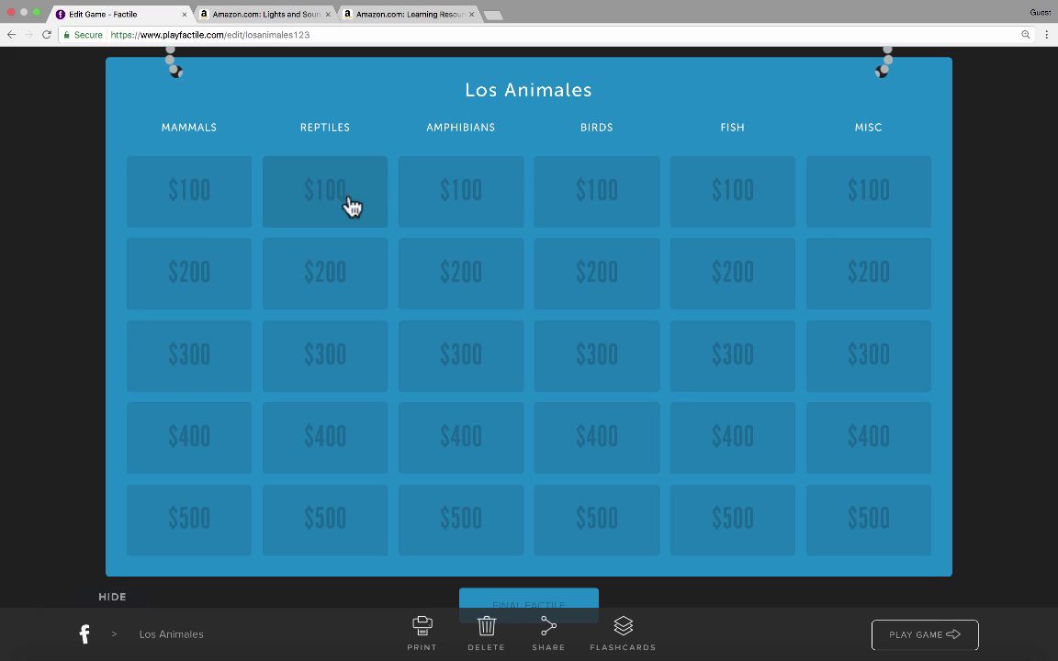
Fill the Mammals $100 tile with the question How do you say "mouse" in Spanish? and the answer "el ratón".
left_click(204, 229)
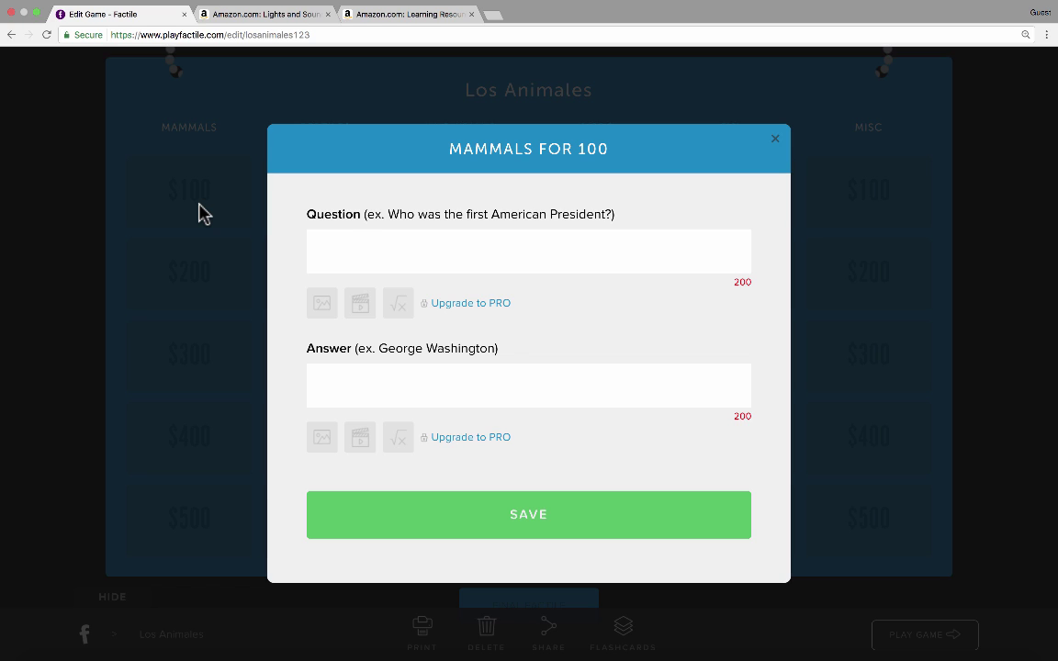
left_click(414, 239)
type("How do you say \"")
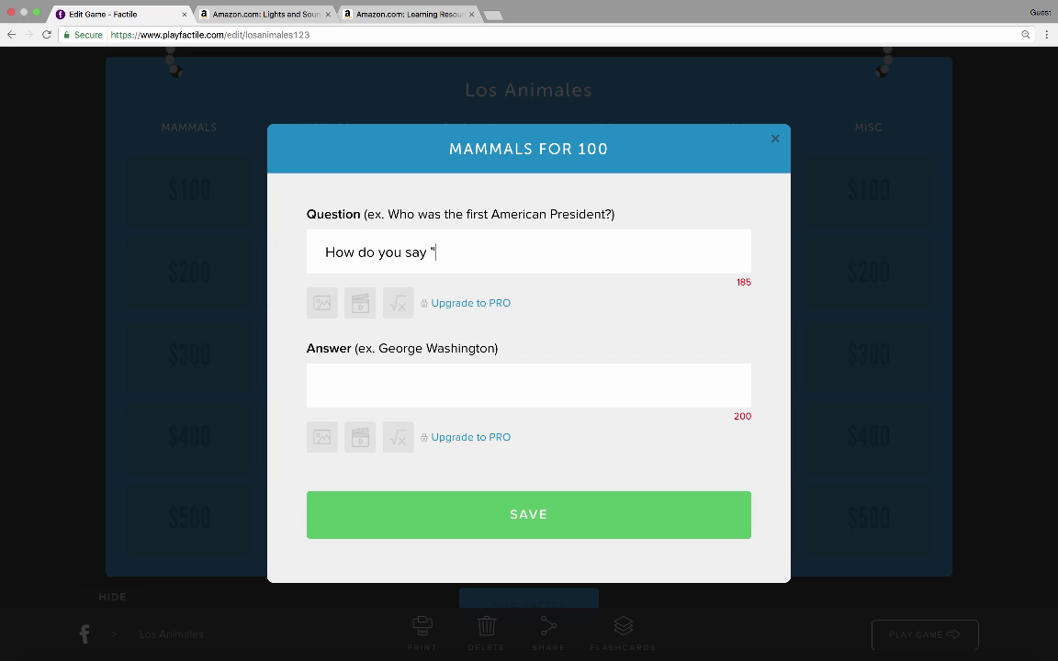
type("mouse\" in Spanish?")
left_click(376, 388)
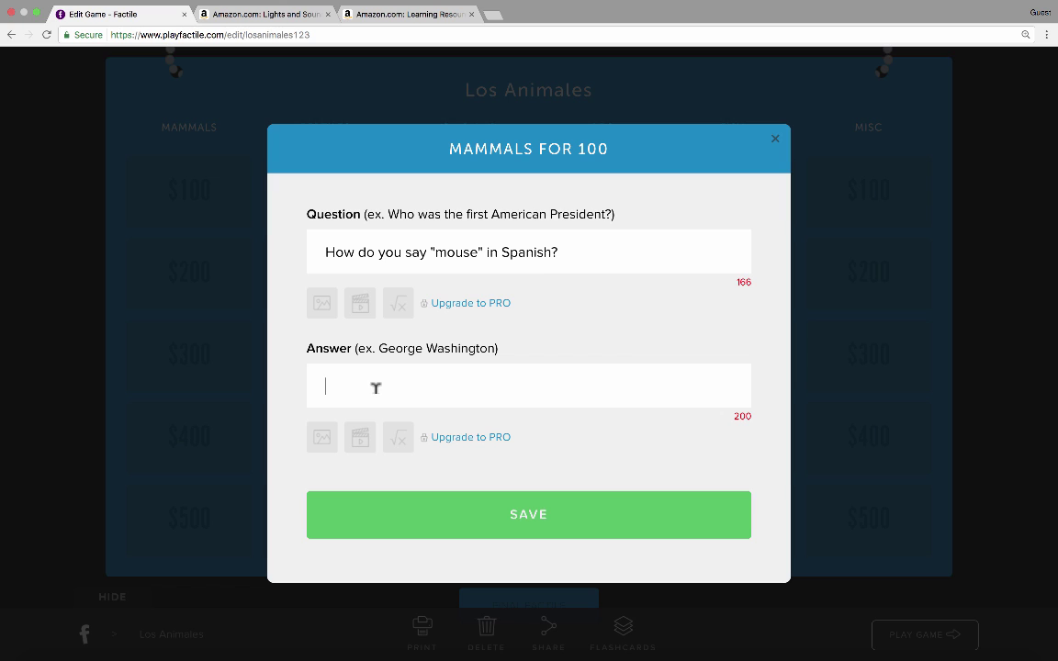
type("el rato")
type("4")
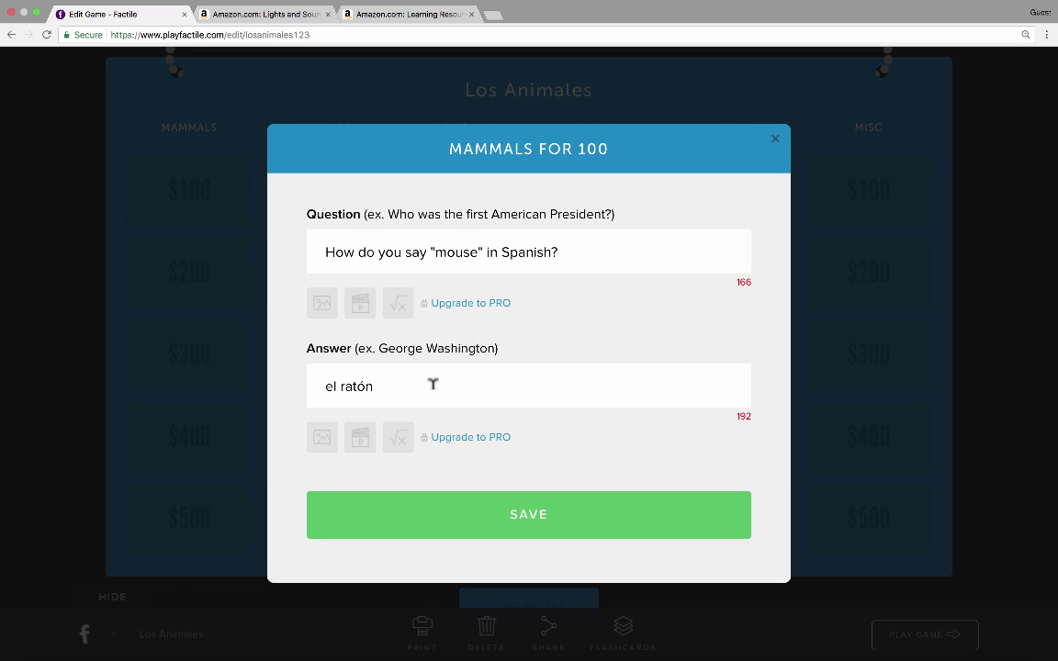
Show the question's photo upload area and save the Mammals $100 tile without adding an image.
left_click(321, 309)
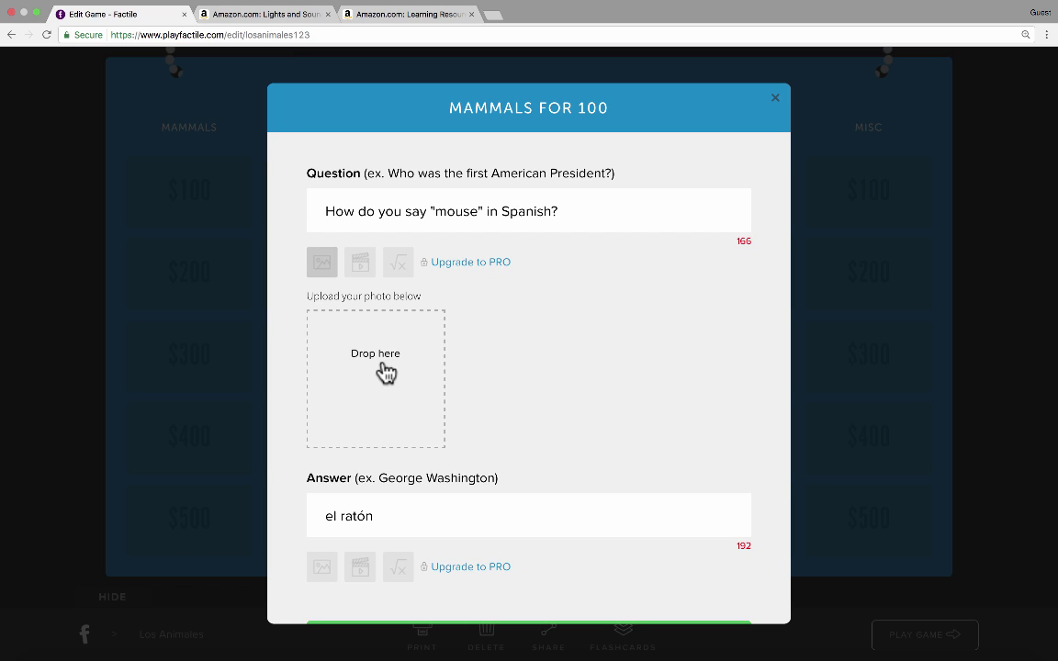
scroll(385, 372, "down", 2)
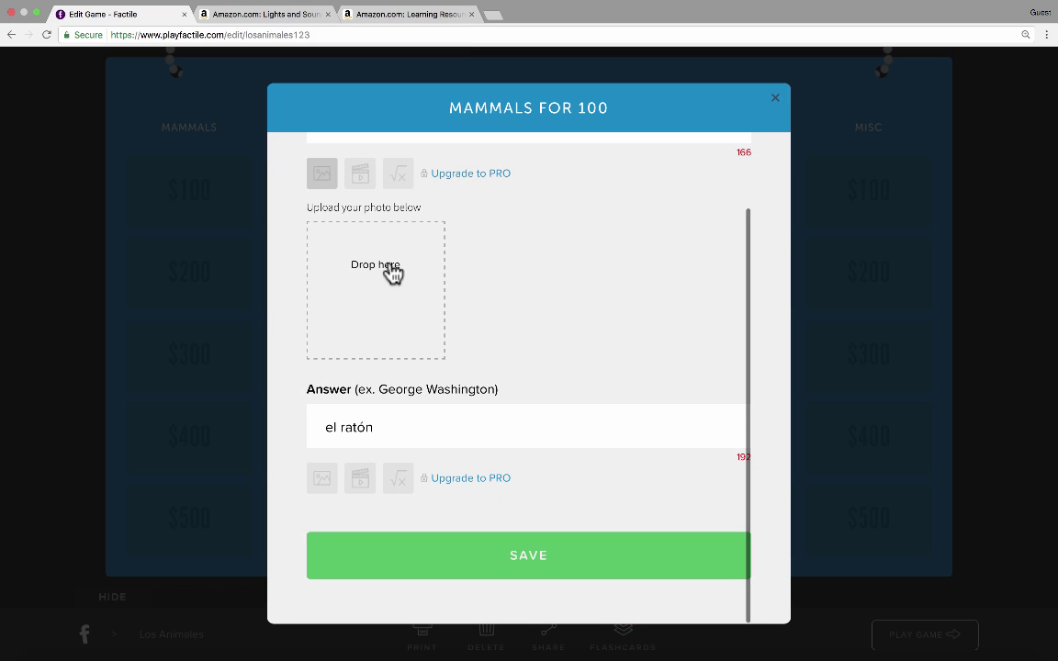
left_click(538, 562)
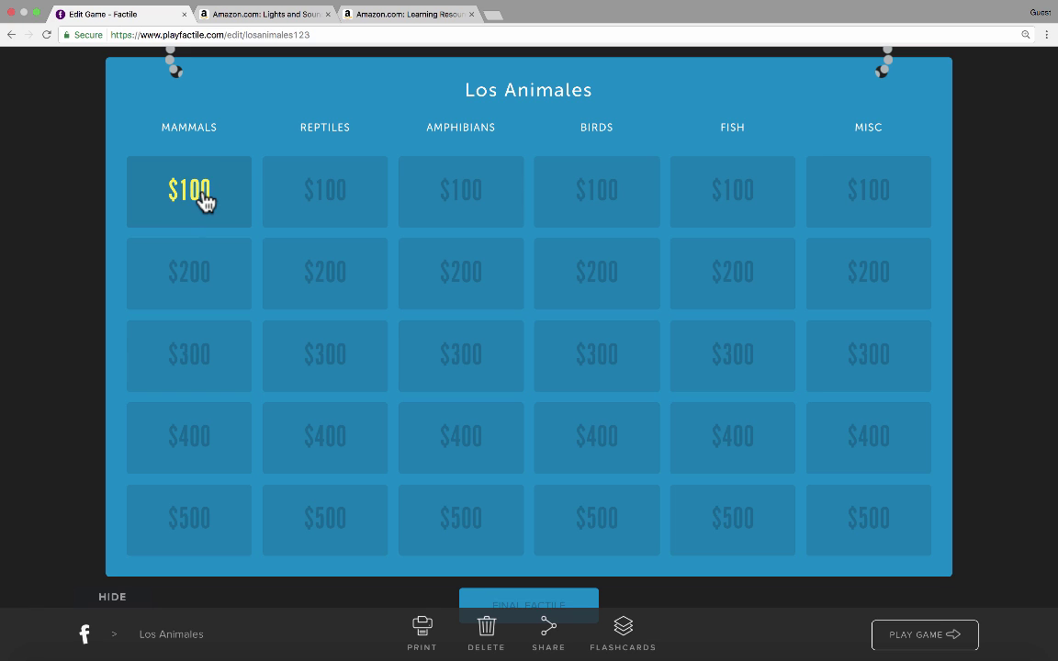
Fill the Mammals $200 tile with the placeholder question "aklsjf;lkj" and answer "asdfasdf", and save it.
left_click(199, 286)
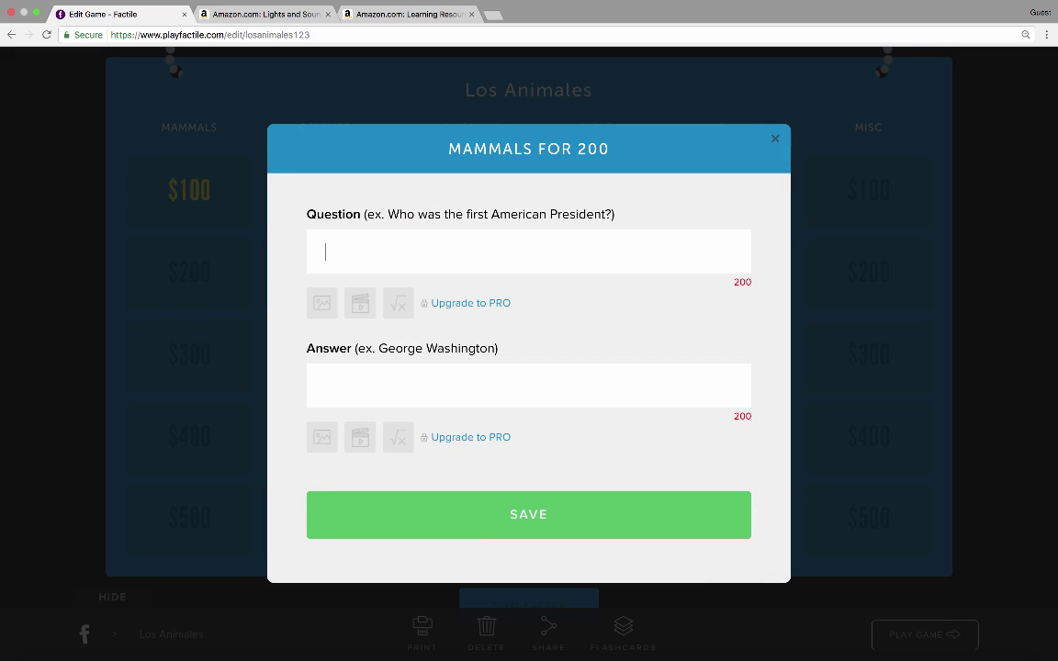
type("aklsjf;lkj")
left_click(421, 397)
type("asdfasdf")
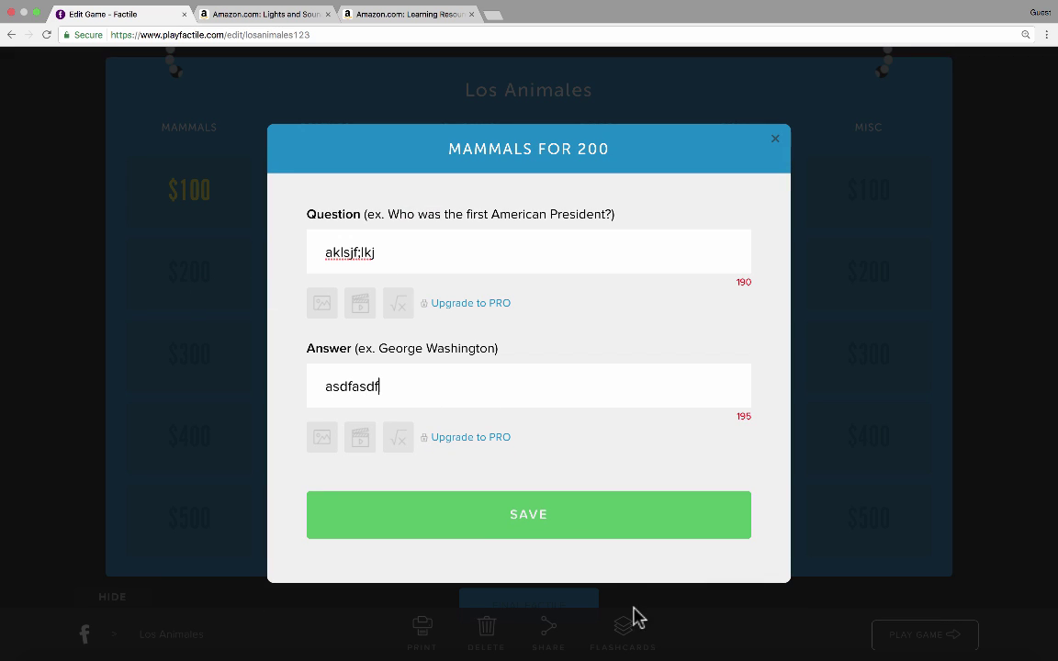
left_click(544, 529)
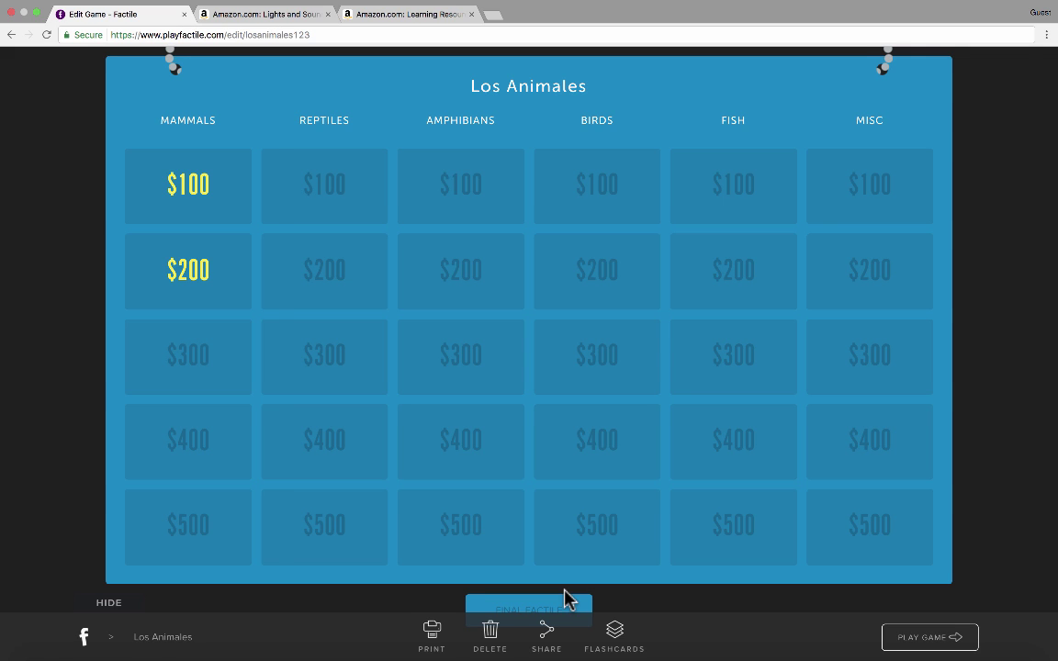
Fill the Final Factile with the placeholder question "kjklasadflksdklf" and answer "aklsflkaj", and save it.
left_click(551, 603)
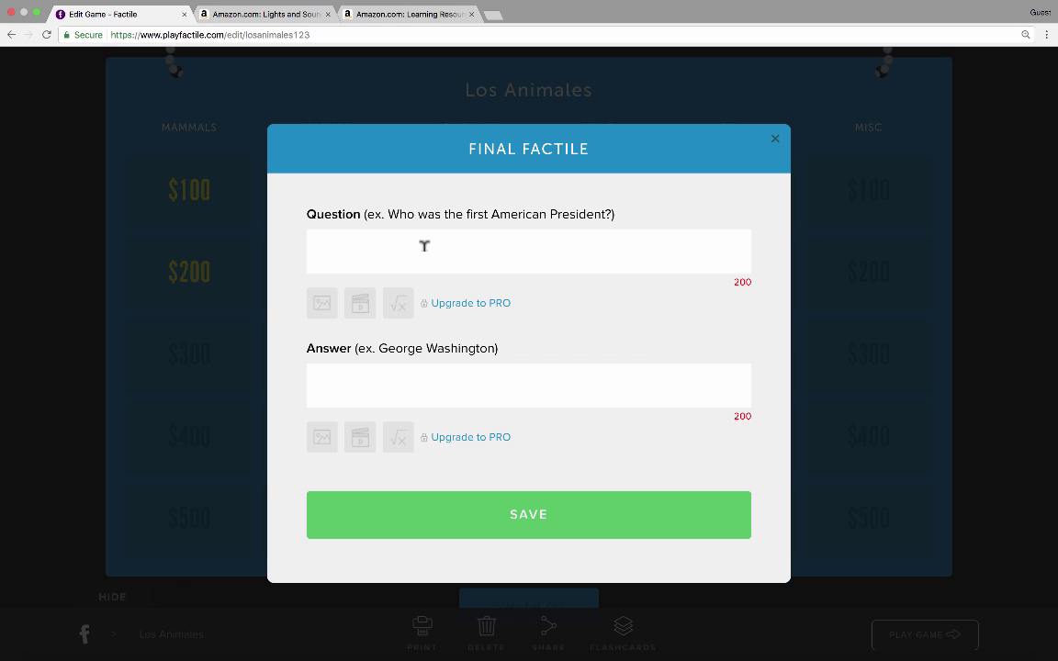
type("kjklasadflksdklf")
key("Tab")
type("aklsflkaj")
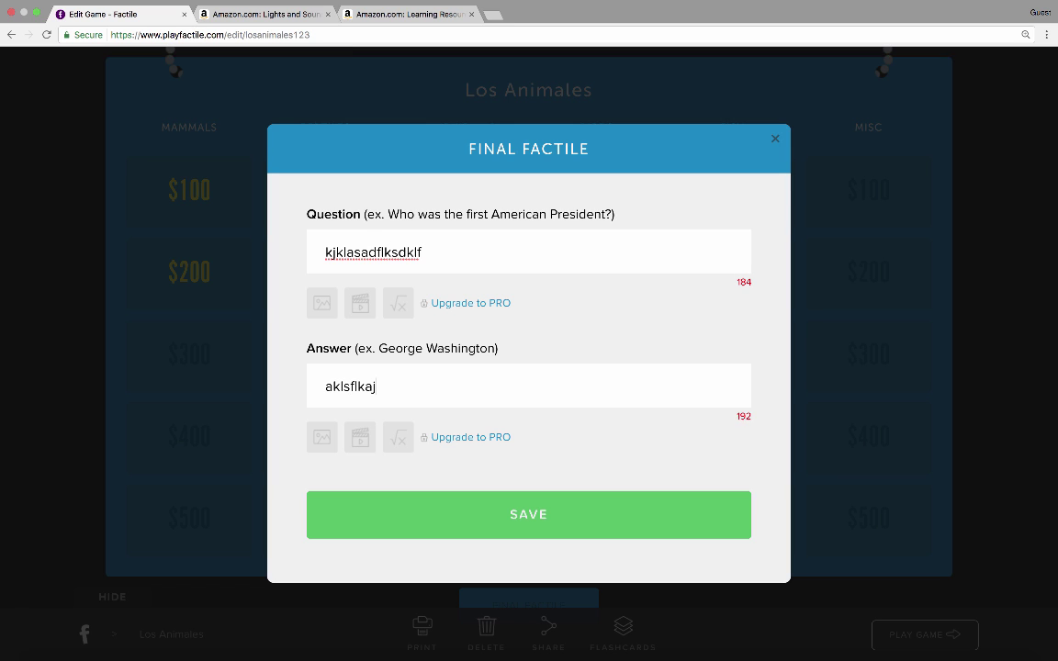
left_click(519, 533)
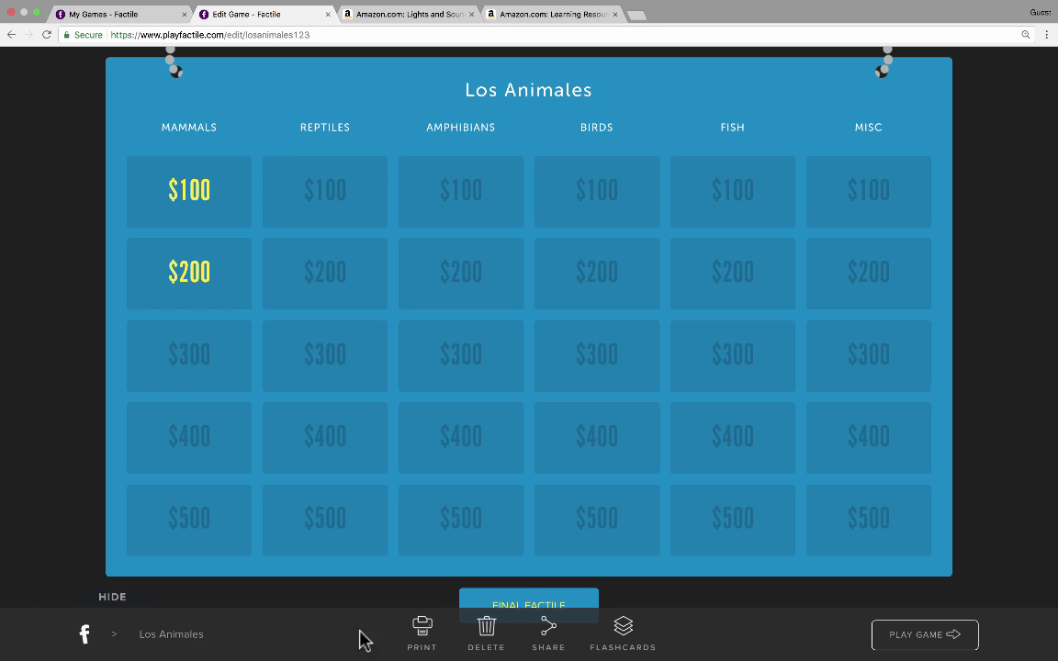
Try the game's Print and Delete commands, cancelling each prompt.
left_click(422, 637)
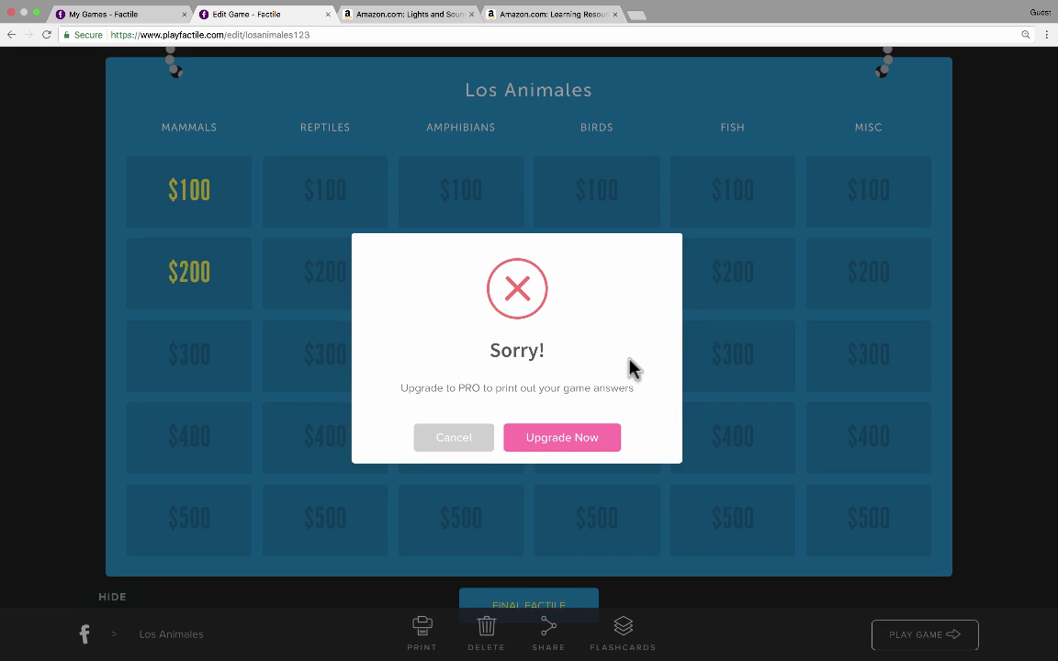
key("Escape")
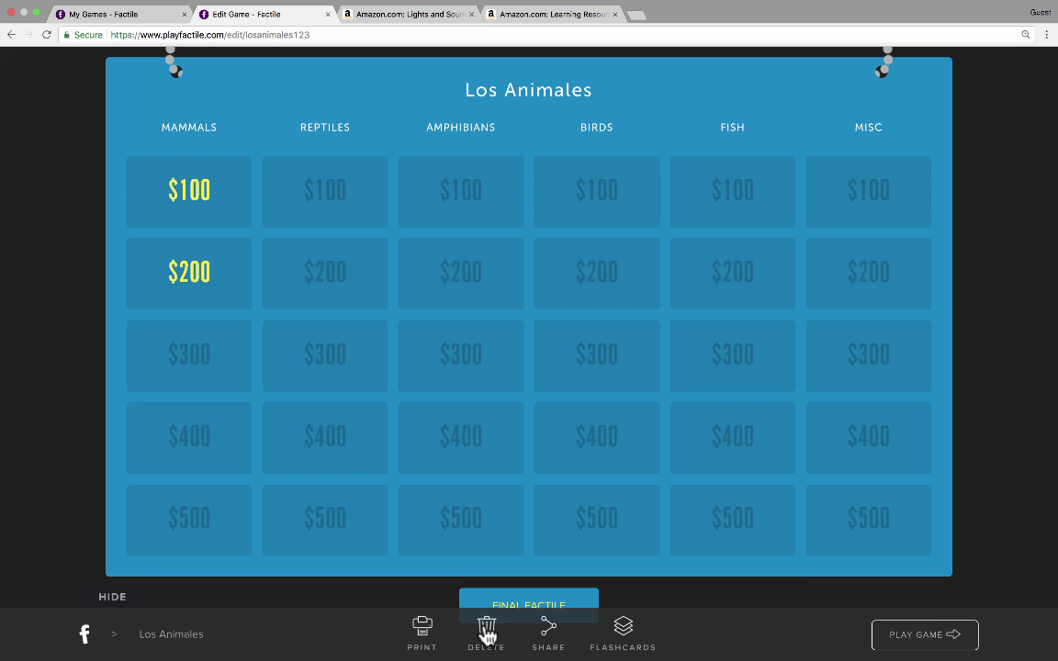
left_click(486, 632)
left_click(448, 443)
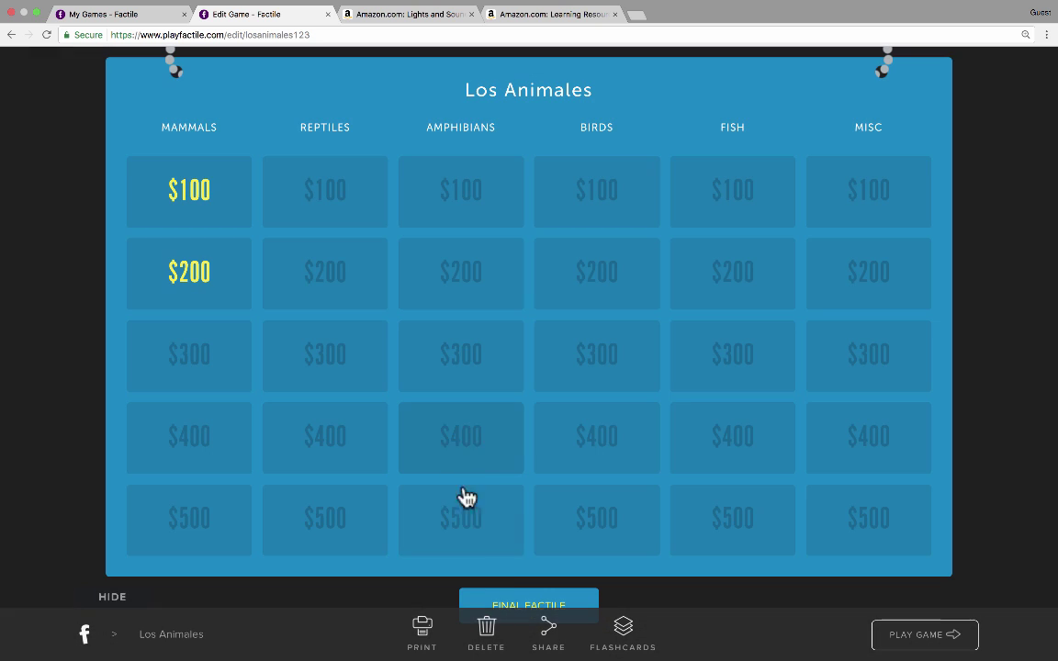
Open the game's sharing options and copy its link.
left_click(545, 631)
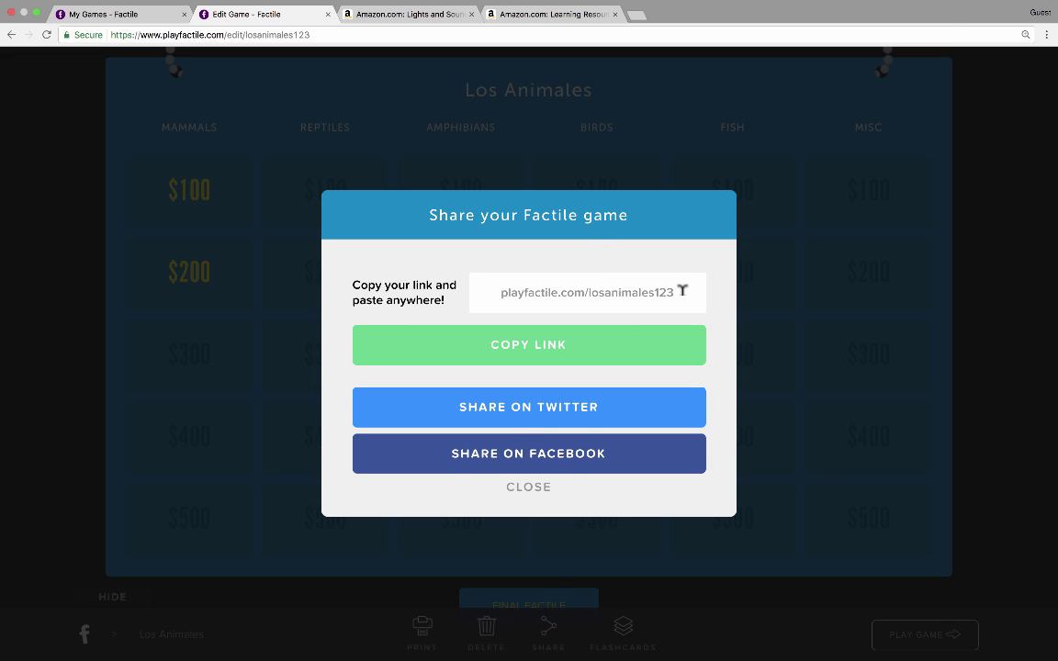
left_click_drag(682, 291, 480, 292)
left_click(614, 355)
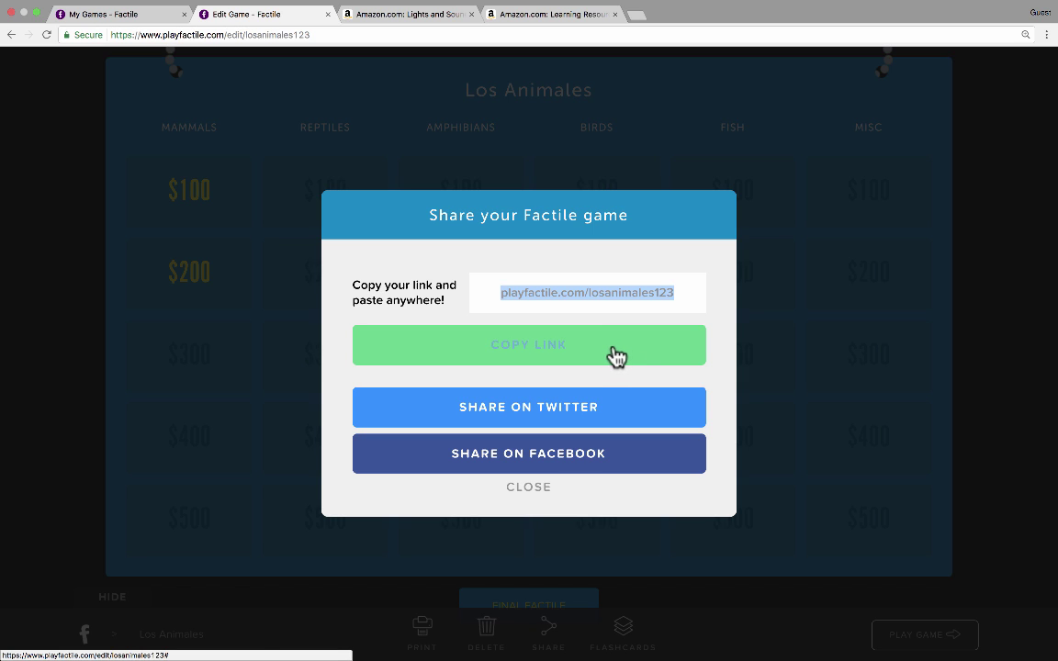
Close the sharing options and try the Flashcards command, cancelling the upgrade prompt.
left_click(537, 488)
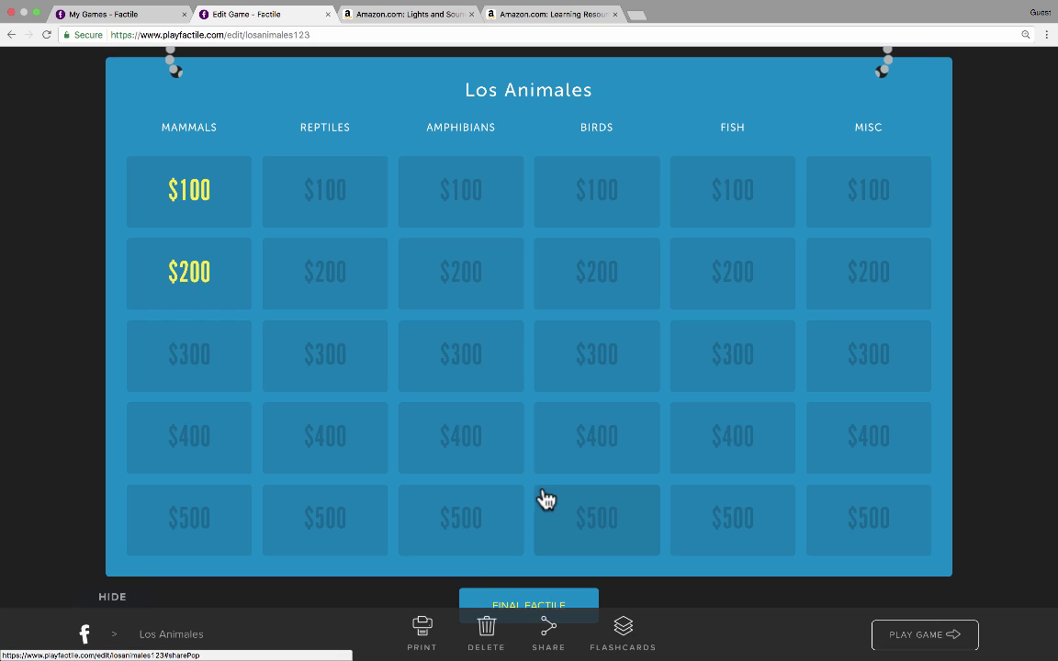
left_click(625, 630)
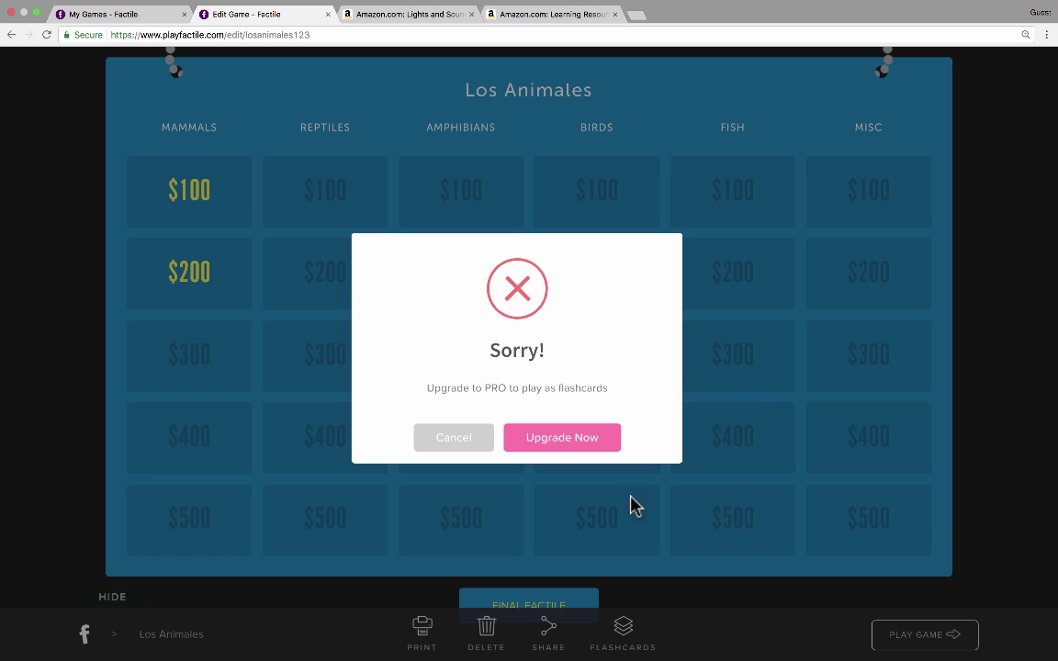
left_click(436, 441)
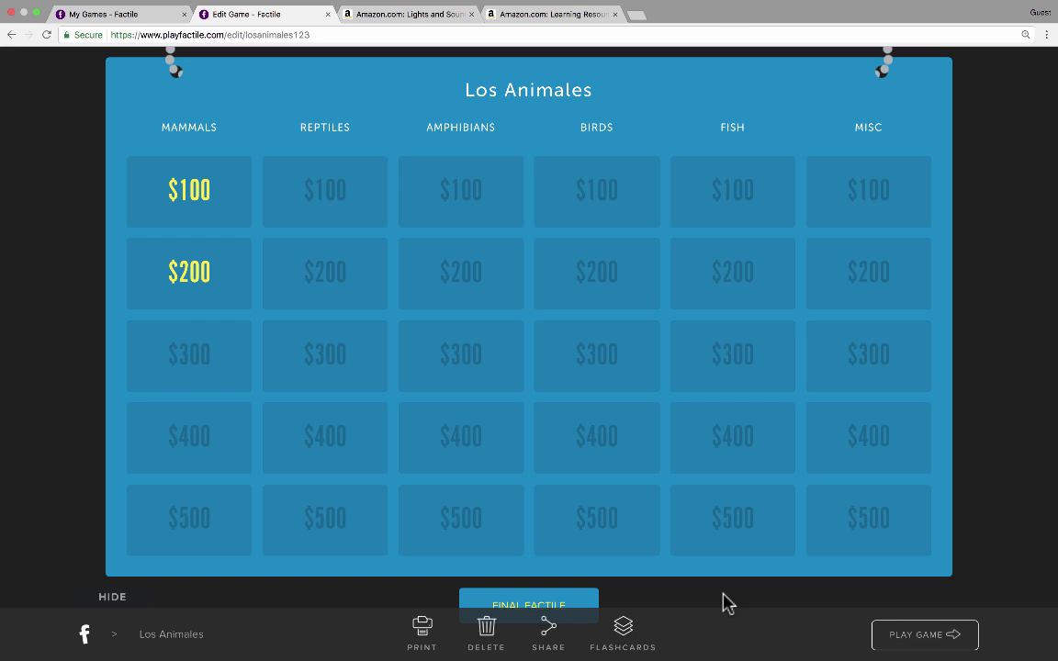
Start playing Los Animales with four teams captained by Onion, Eggplant, Celery and Broccoli.
left_click(926, 635)
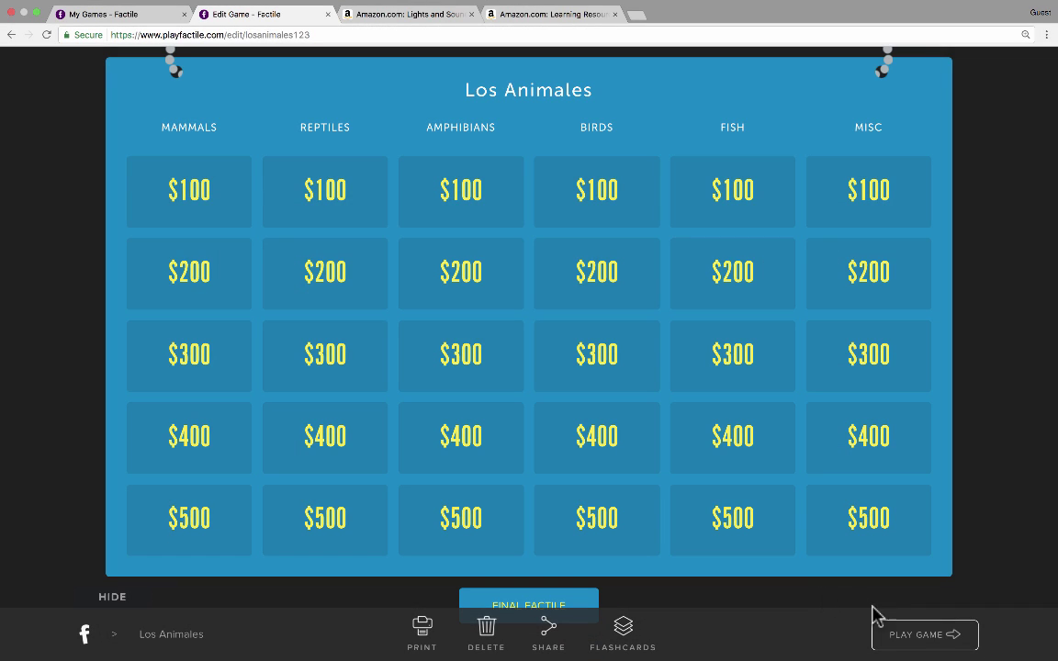
left_click(916, 647)
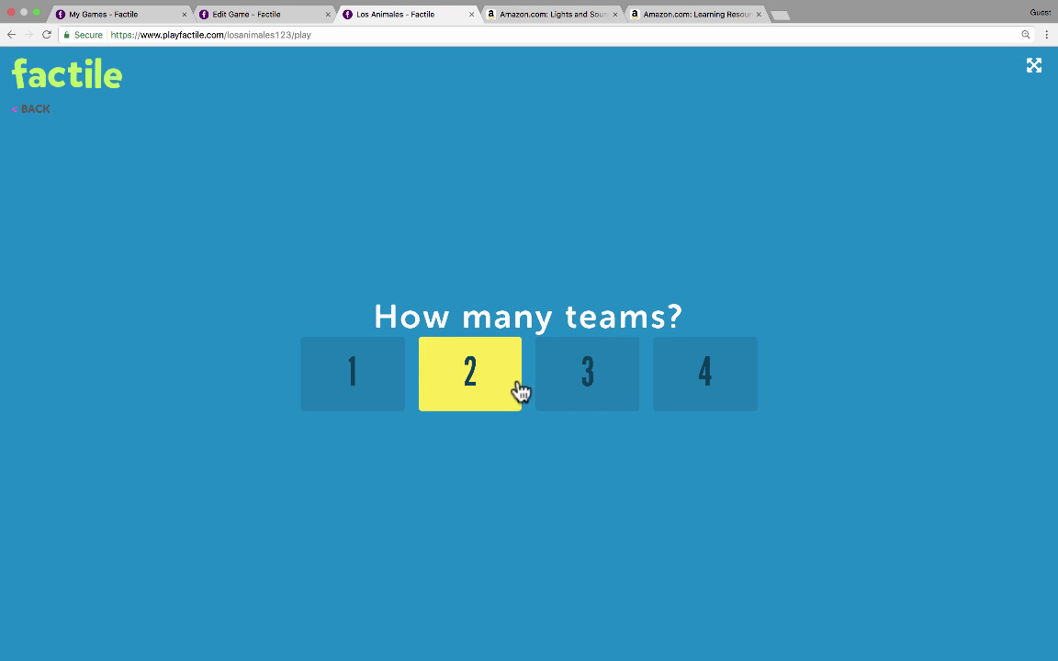
left_click(696, 387)
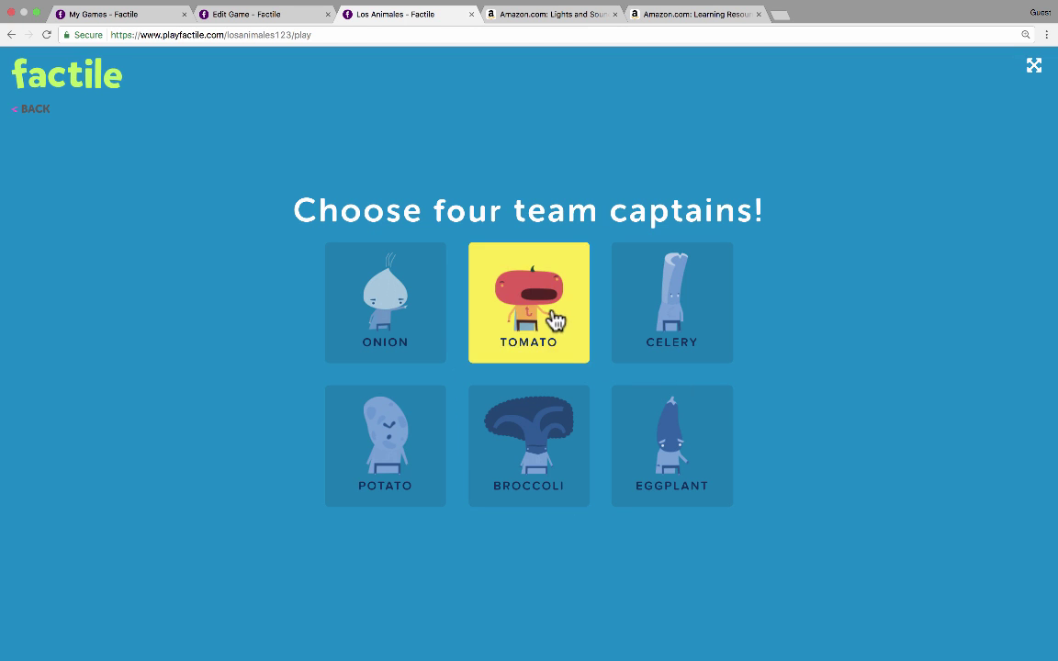
left_click(401, 342)
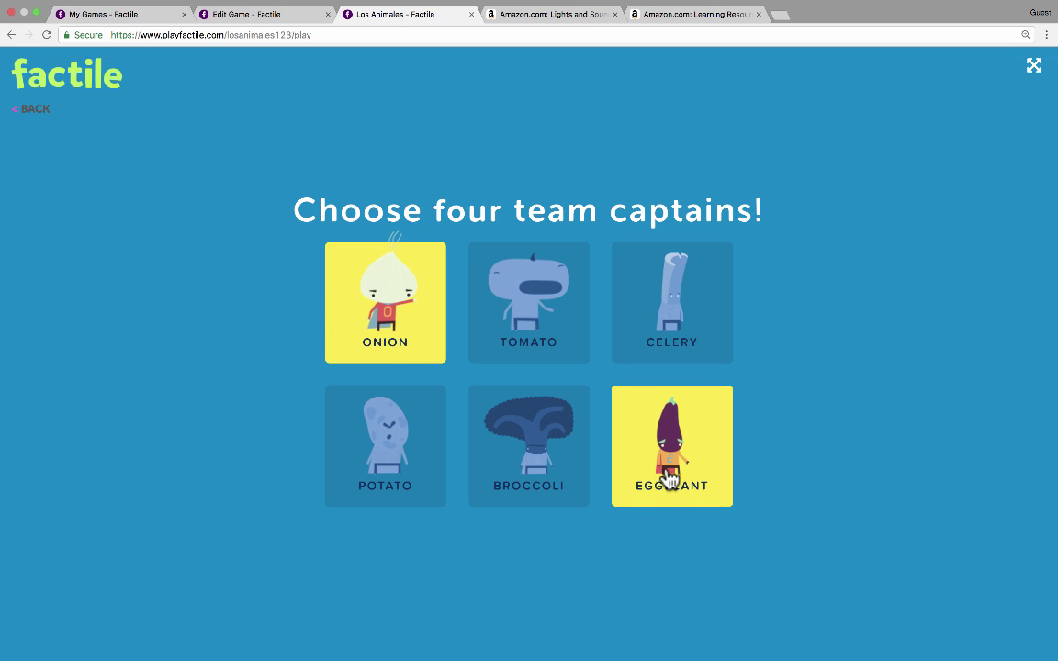
left_click(675, 338)
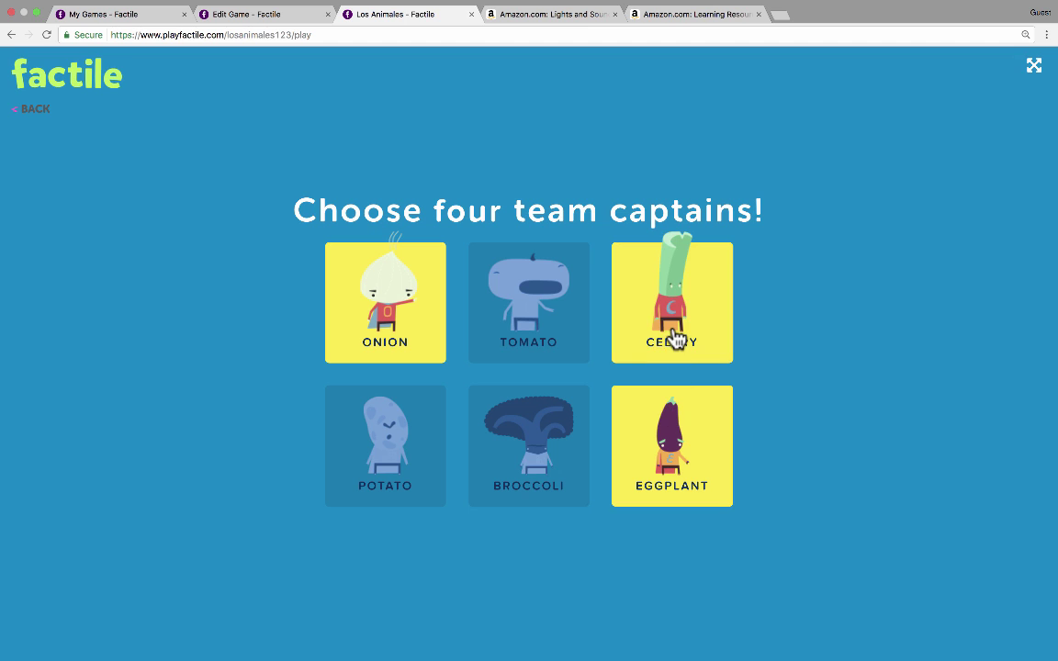
left_click(530, 452)
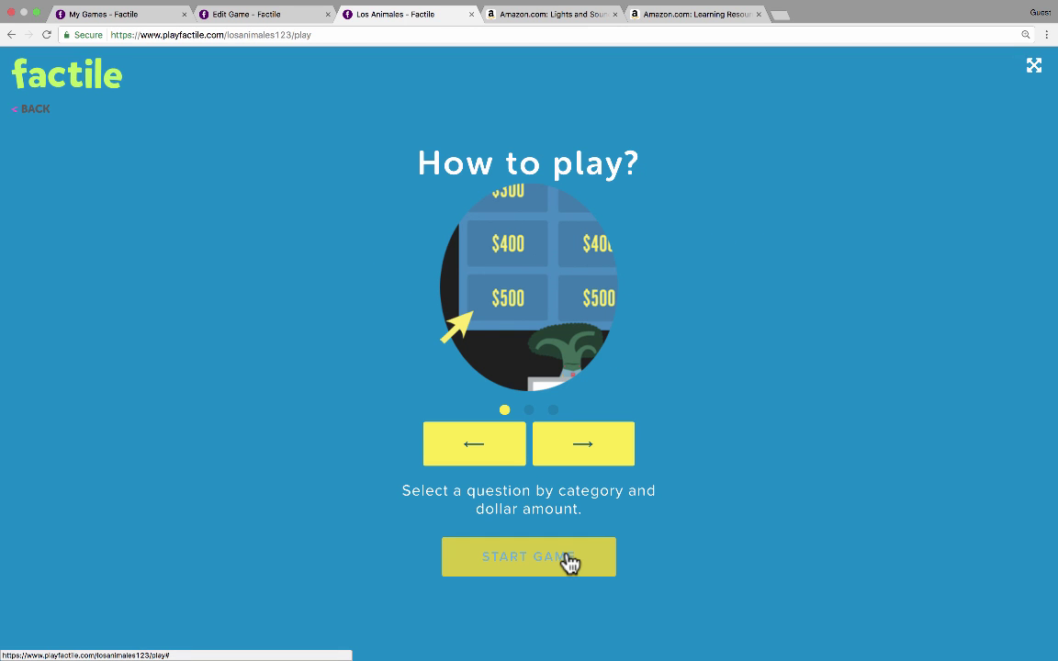
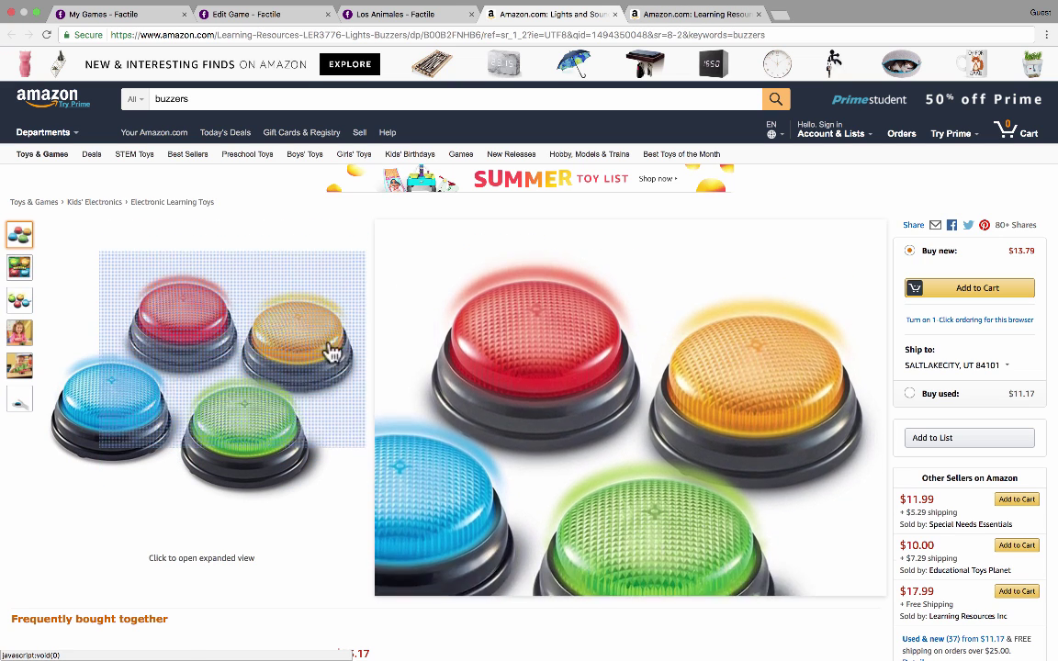
View the Learning Resources Answer Buzzers page on Amazon and return to the Los Animales game in Factile.
left_click(685, 15)
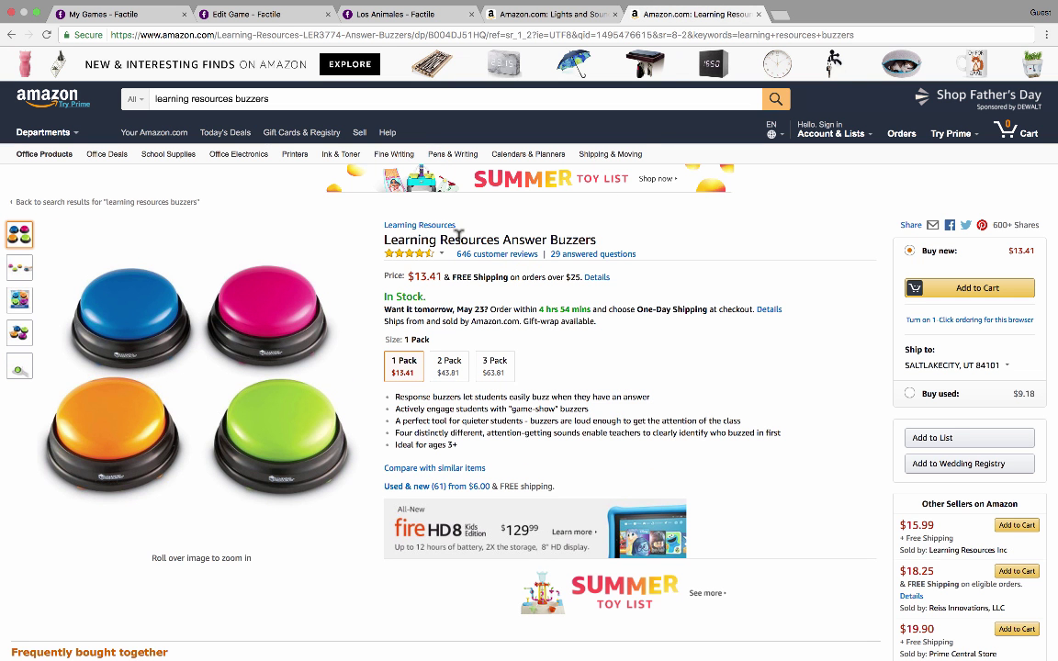
left_click(391, 15)
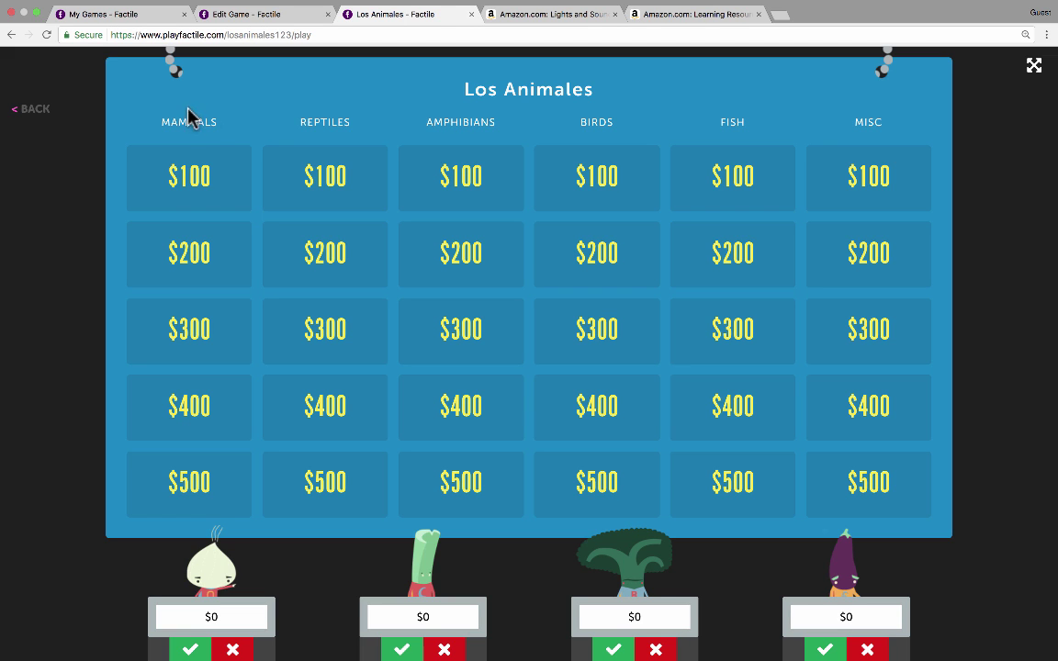
Play the Mammals $100 question, award the points to the Celery team, and continue to the board.
left_click(188, 190)
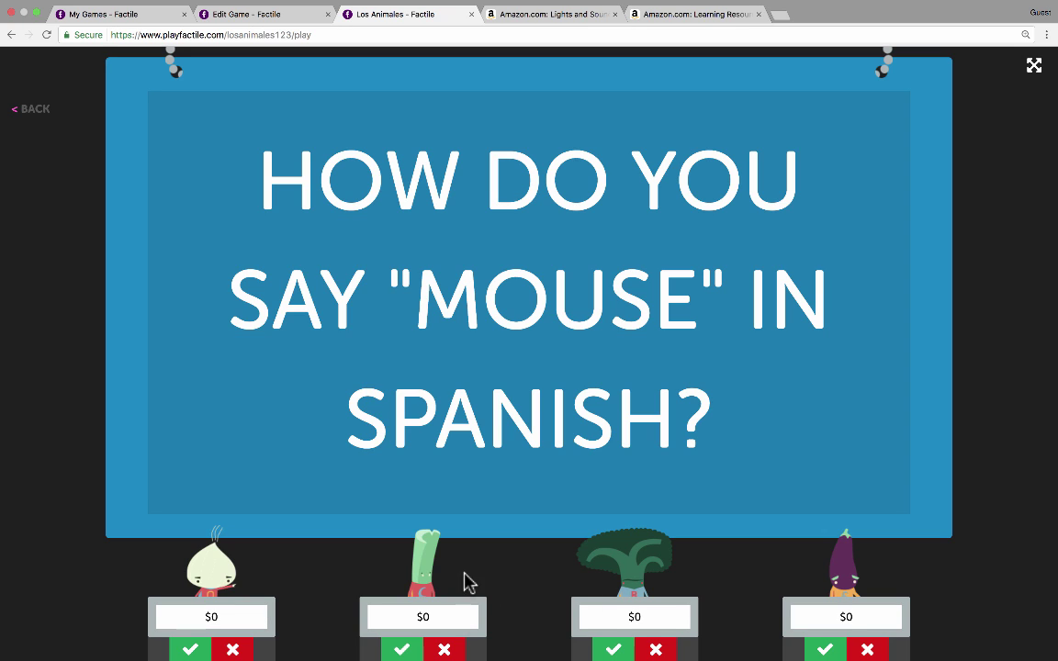
left_click(400, 649)
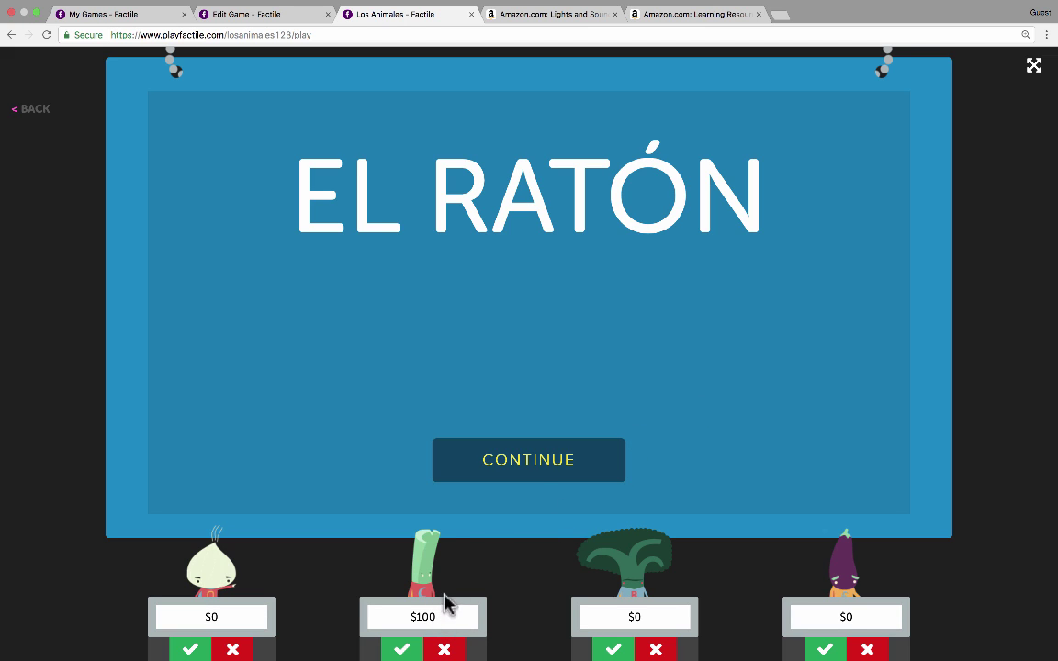
left_click(539, 464)
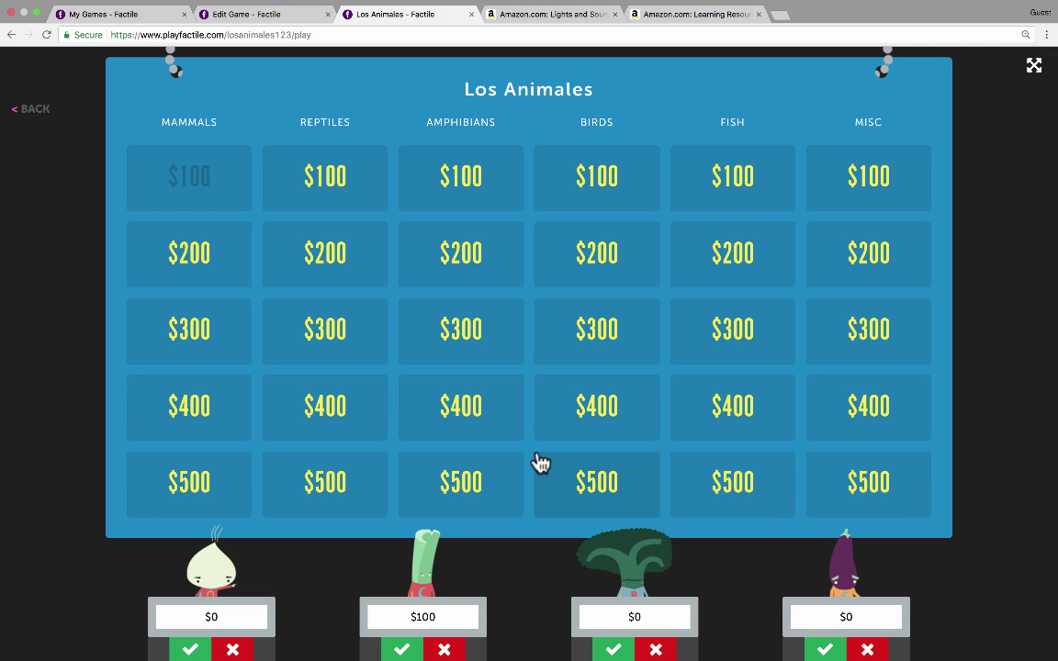
Play the Reptiles $200 question, marking the Broccoli team wrong and the Eggplant team correct, and continue to the board.
left_click(318, 260)
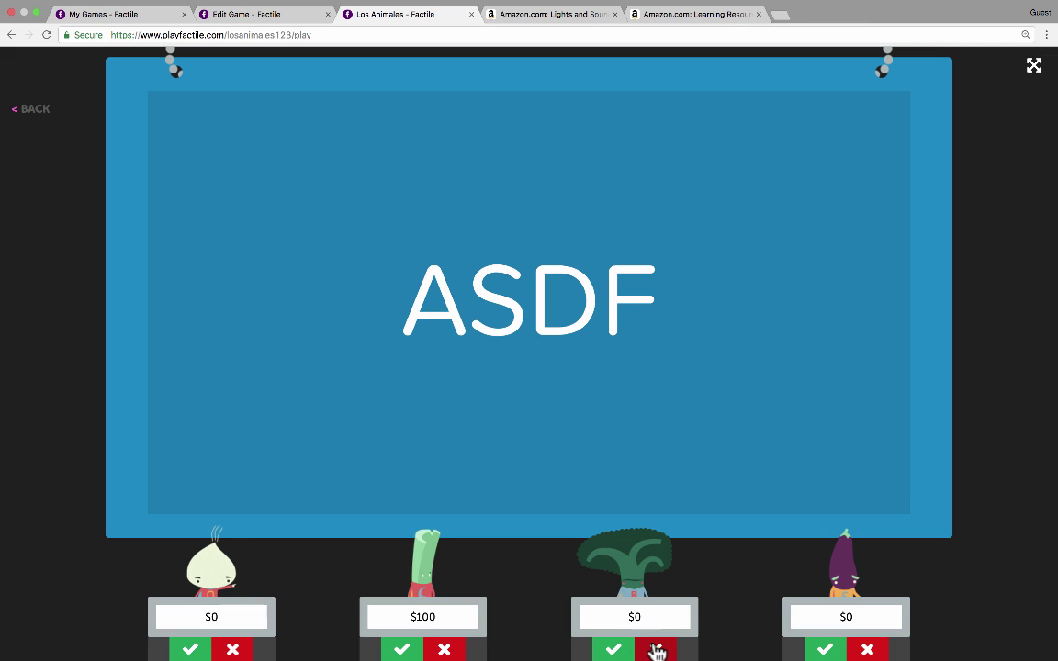
left_click(656, 651)
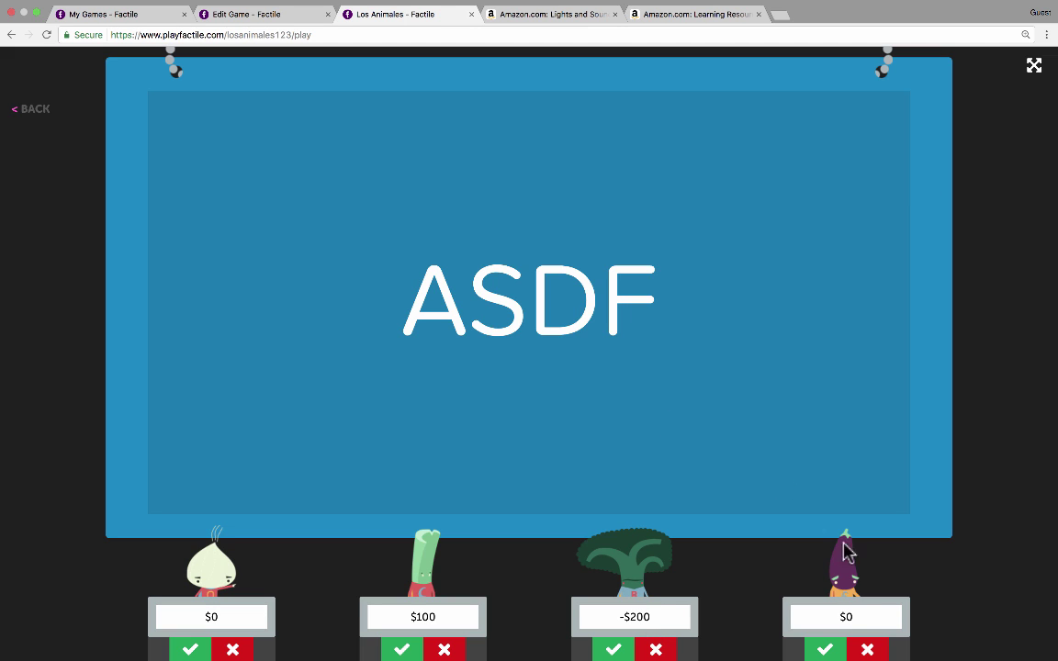
left_click(827, 651)
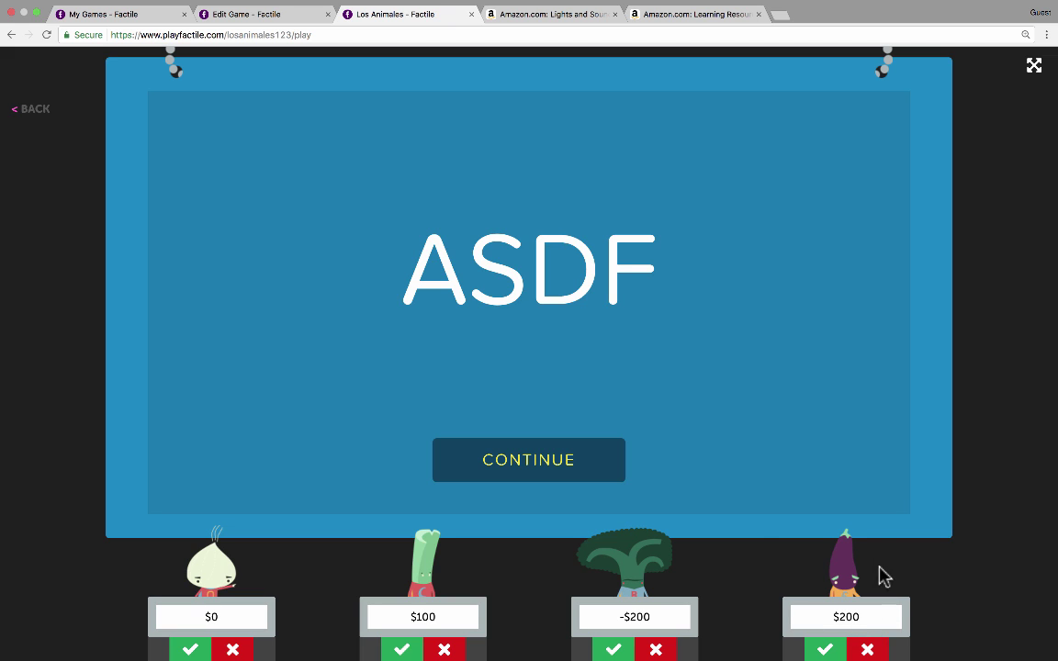
left_click(541, 471)
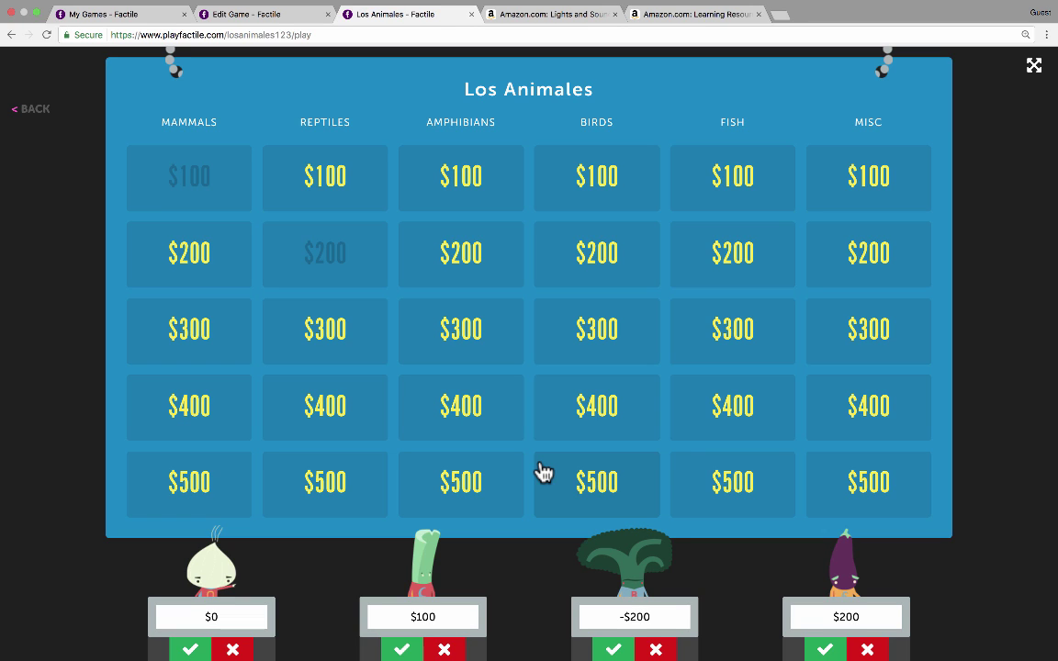
Turn full-screen view on and off, and quit the game back to the My Games list.
left_click(1034, 70)
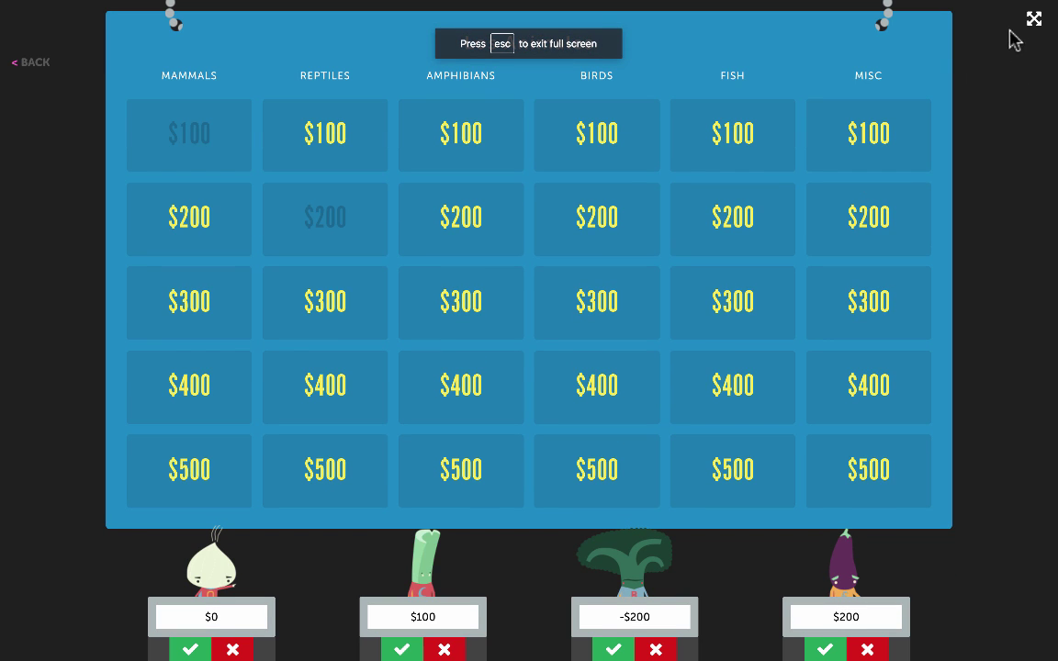
left_click(1037, 19)
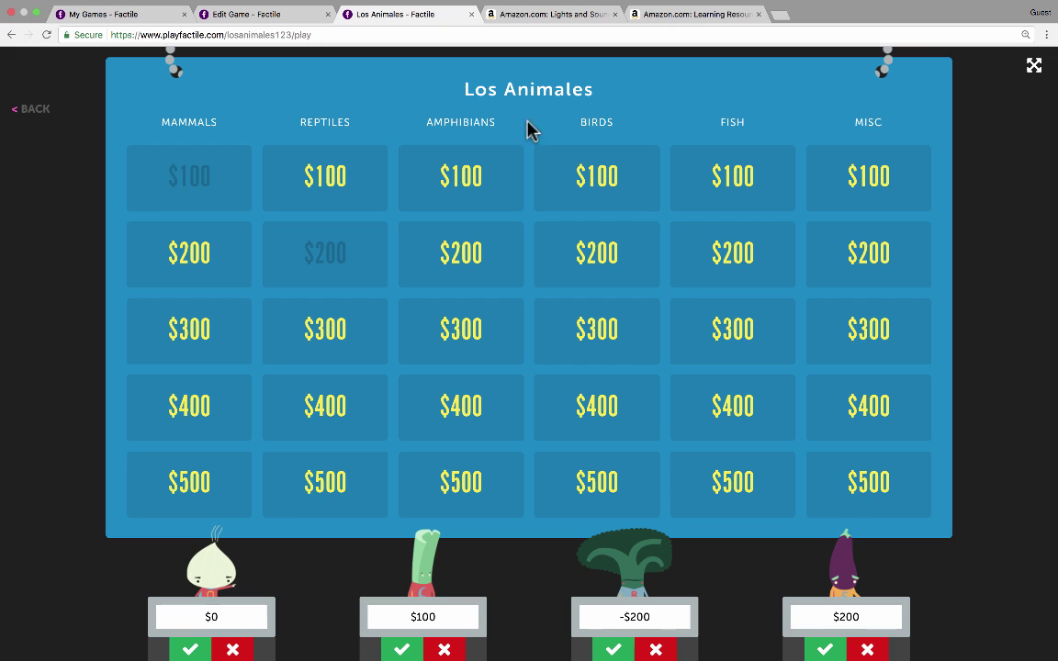
left_click(30, 112)
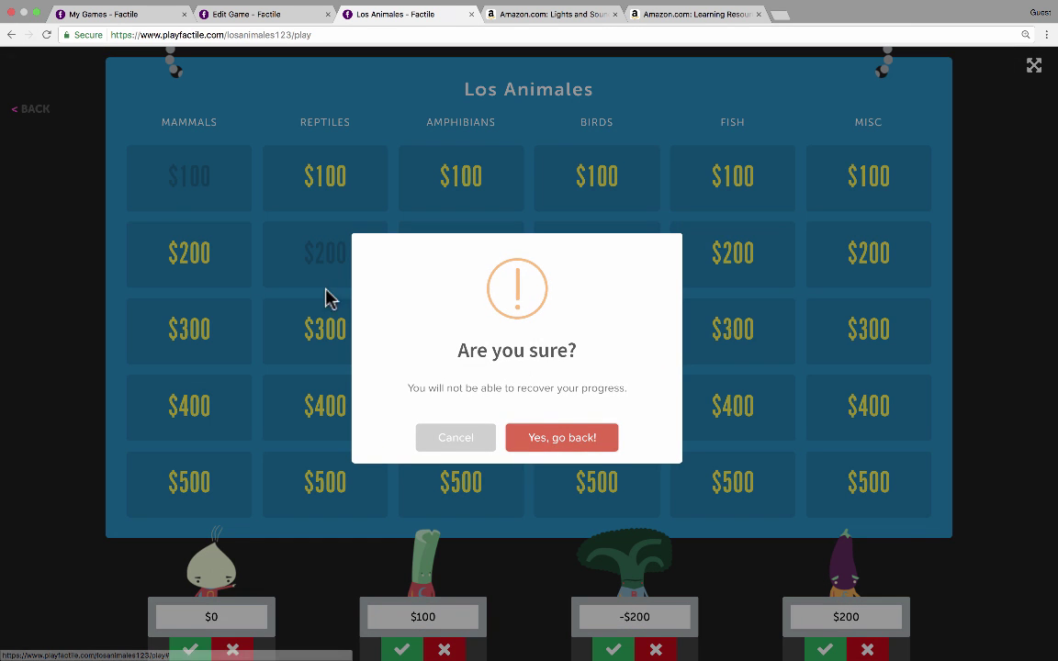
left_click(586, 449)
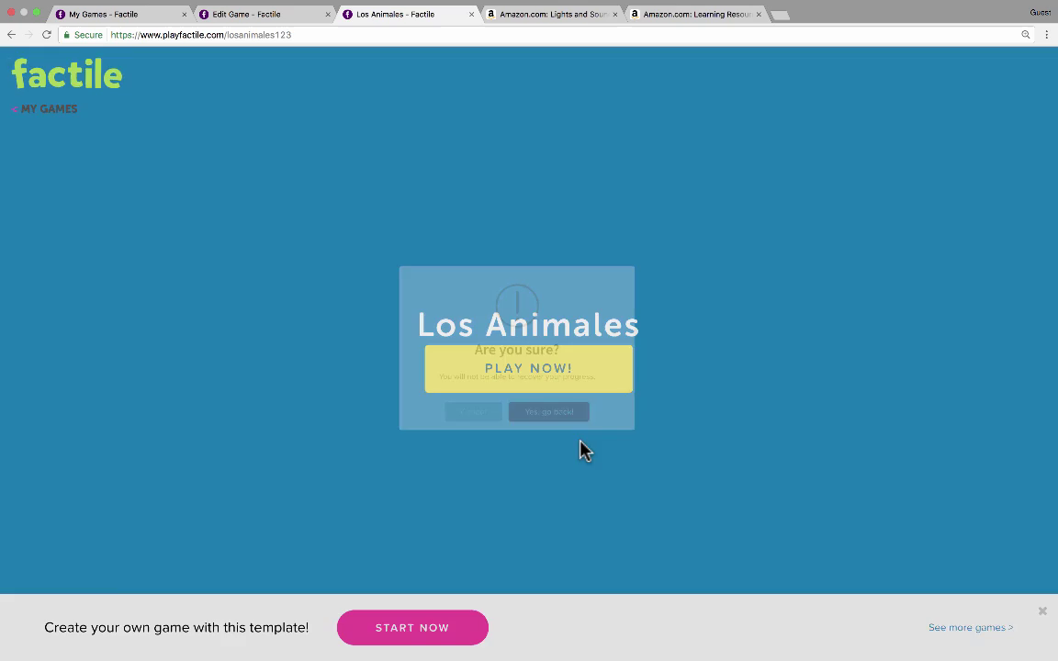
left_click(44, 112)
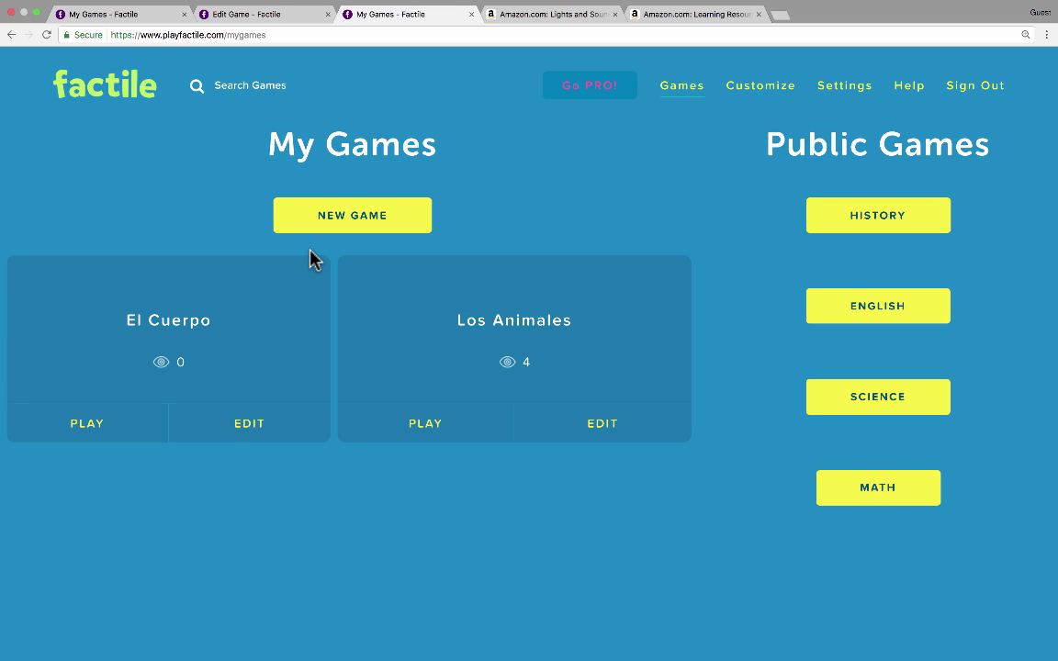
Open Los Animales for editing and return to the My Games list.
left_click(606, 432)
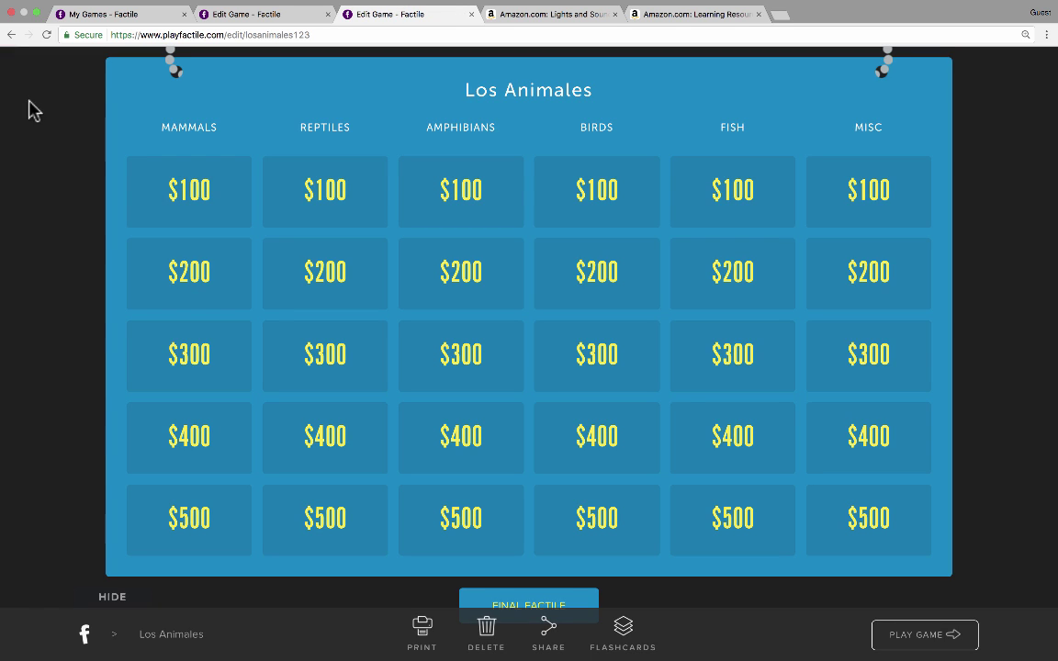
left_click(11, 34)
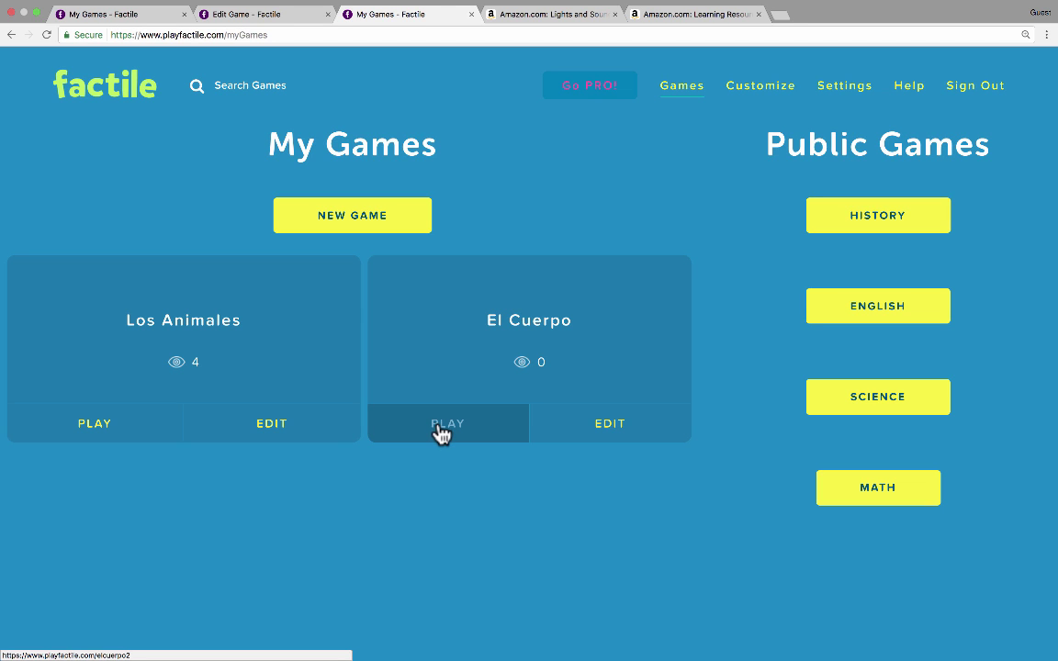
left_click(689, 92)
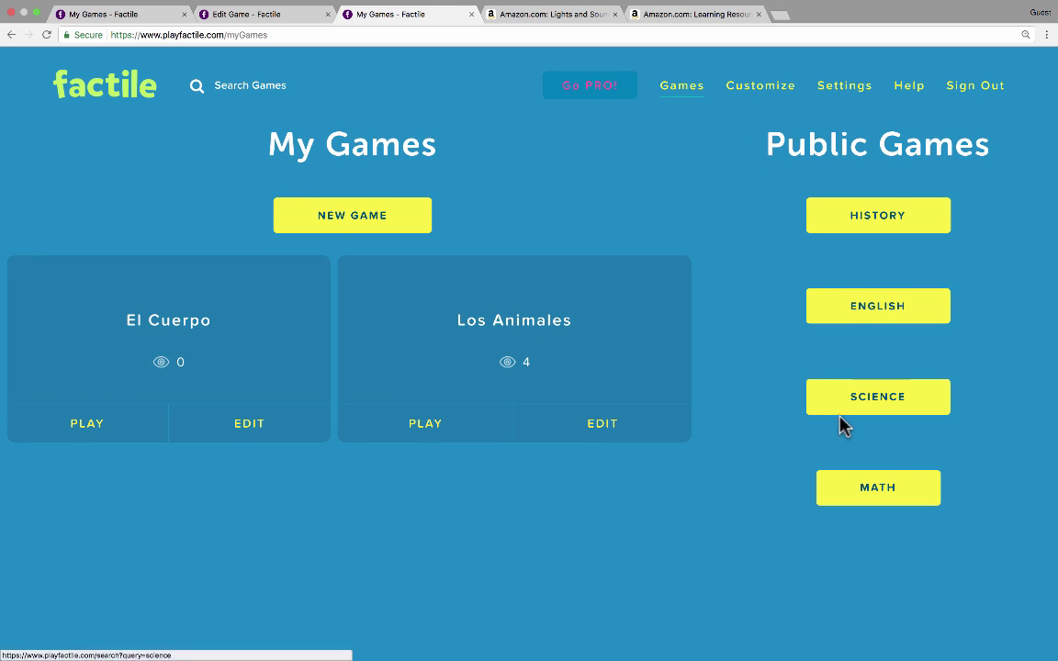
Browse the public History games and open "History Club: American History Edition".
left_click(880, 221)
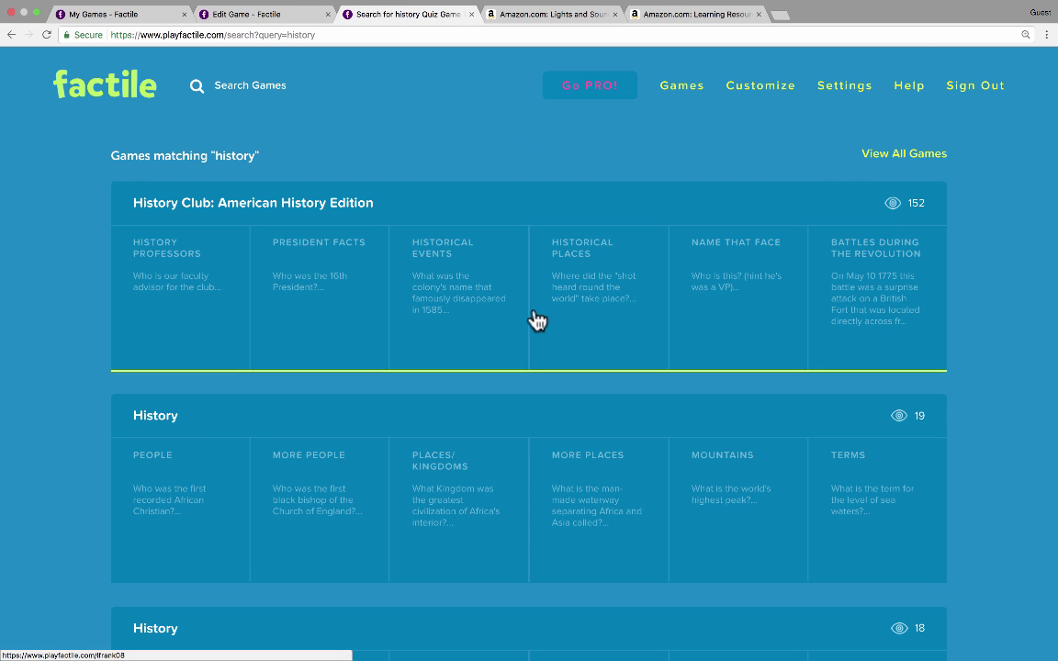
left_click(577, 264)
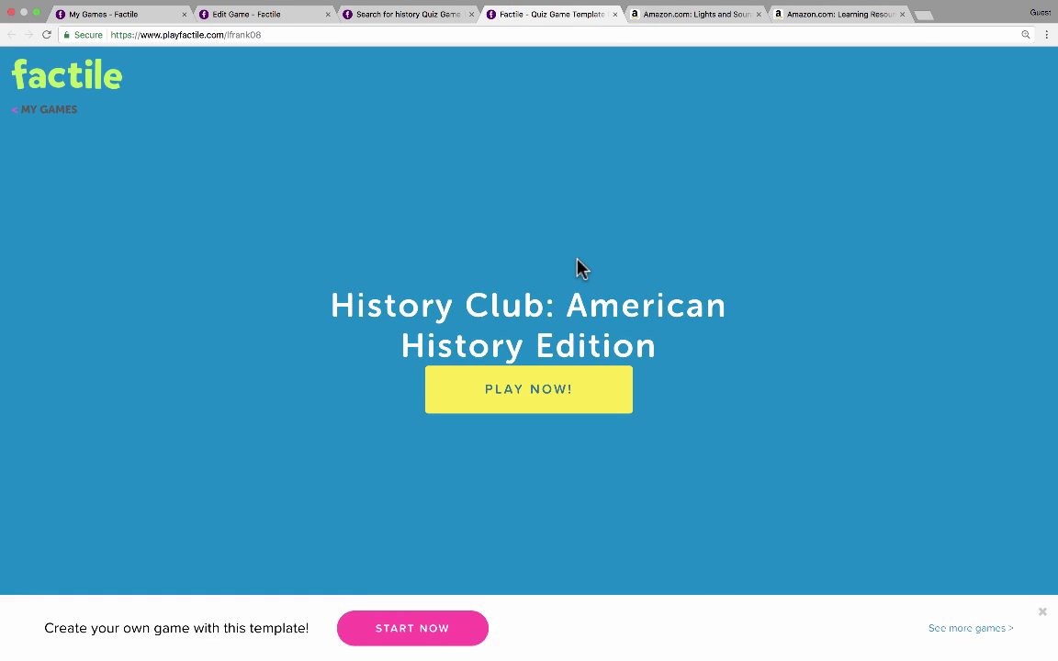
Start playing the History Club game with three teams captained by Tomato, Potato and Eggplant.
left_click(533, 405)
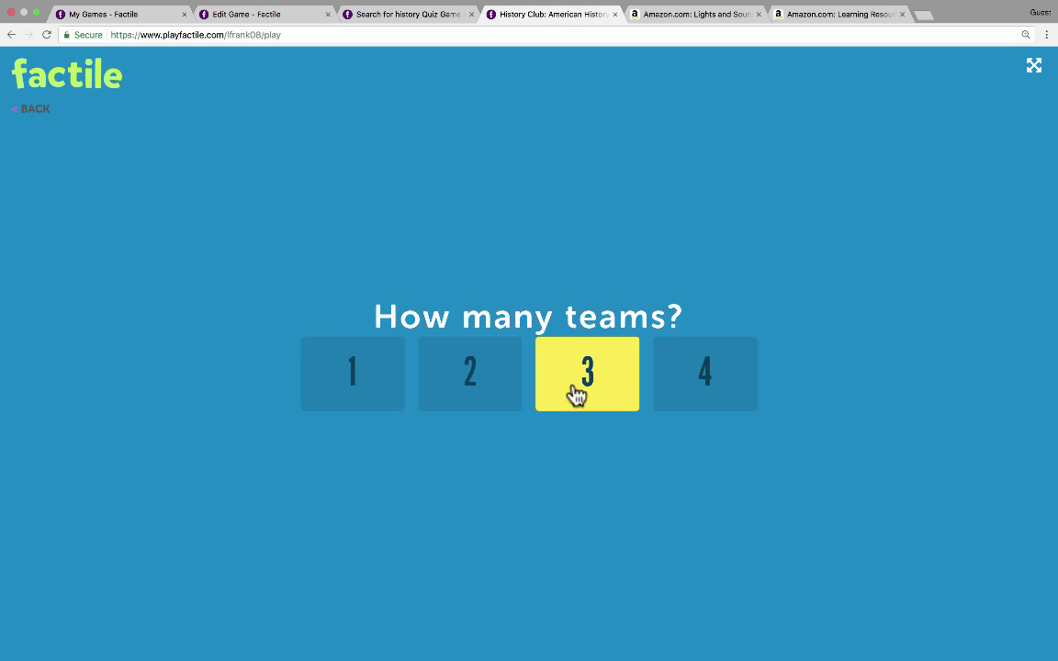
left_click(574, 395)
left_click(533, 331)
left_click(408, 444)
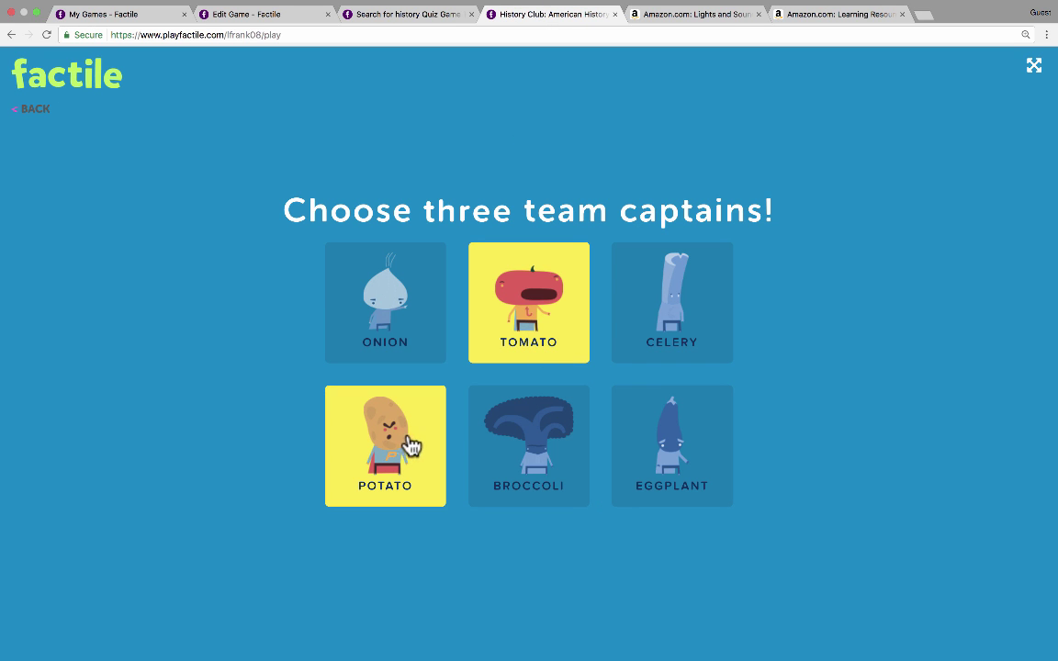
left_click(655, 462)
left_click(569, 564)
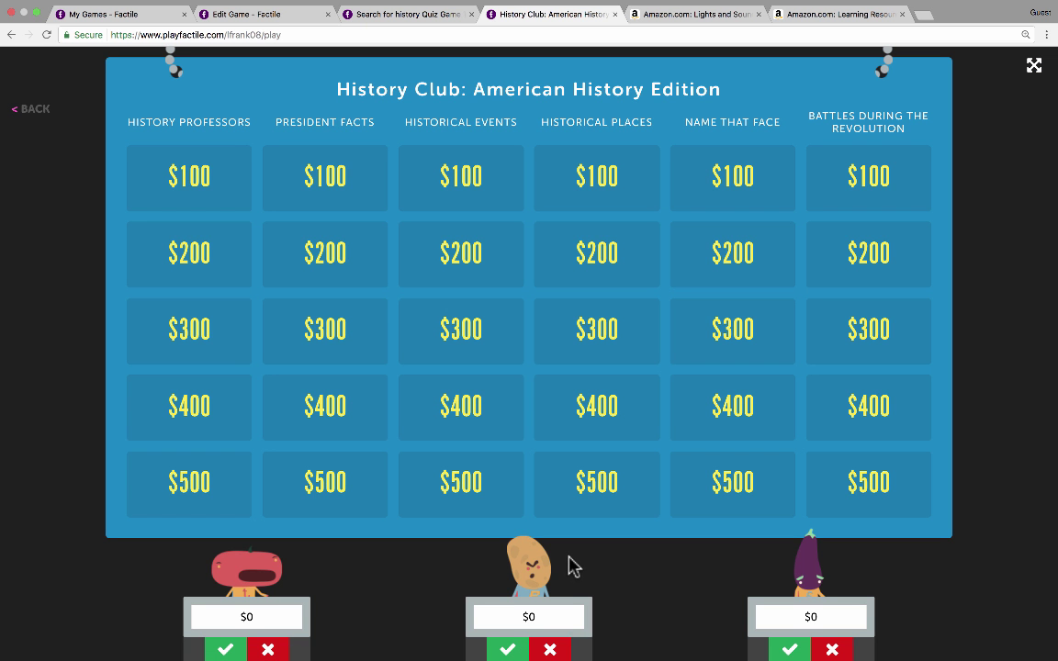